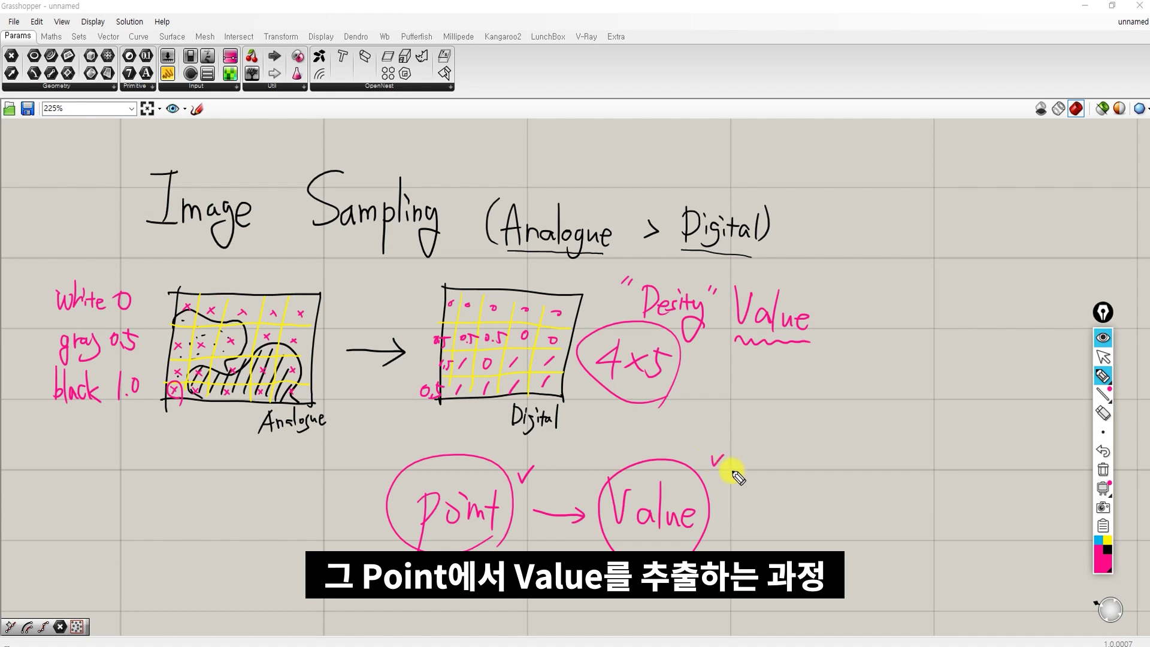
- Annotate the sketch with arrows from Value to "circle", "sphere" and "rectangle", and underline the circled Point and Value
mouse_move(729, 497)
mouse_down()
mouse_move(768, 479)
mouse_move(754, 530)
mouse_up()
drag(789, 468, 858, 482)
mouse_move(787, 510)
mouse_down()
mouse_move(778, 546)
mouse_move(824, 520)
mouse_move(844, 525)
mouse_up()
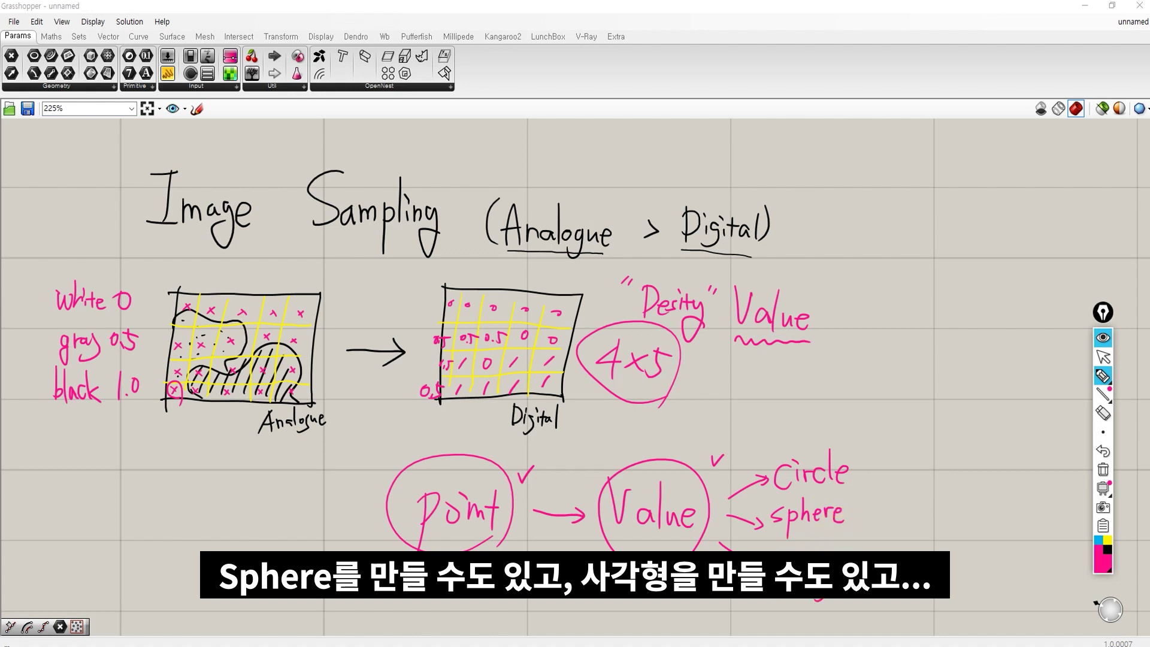
drag(409, 547, 495, 543)
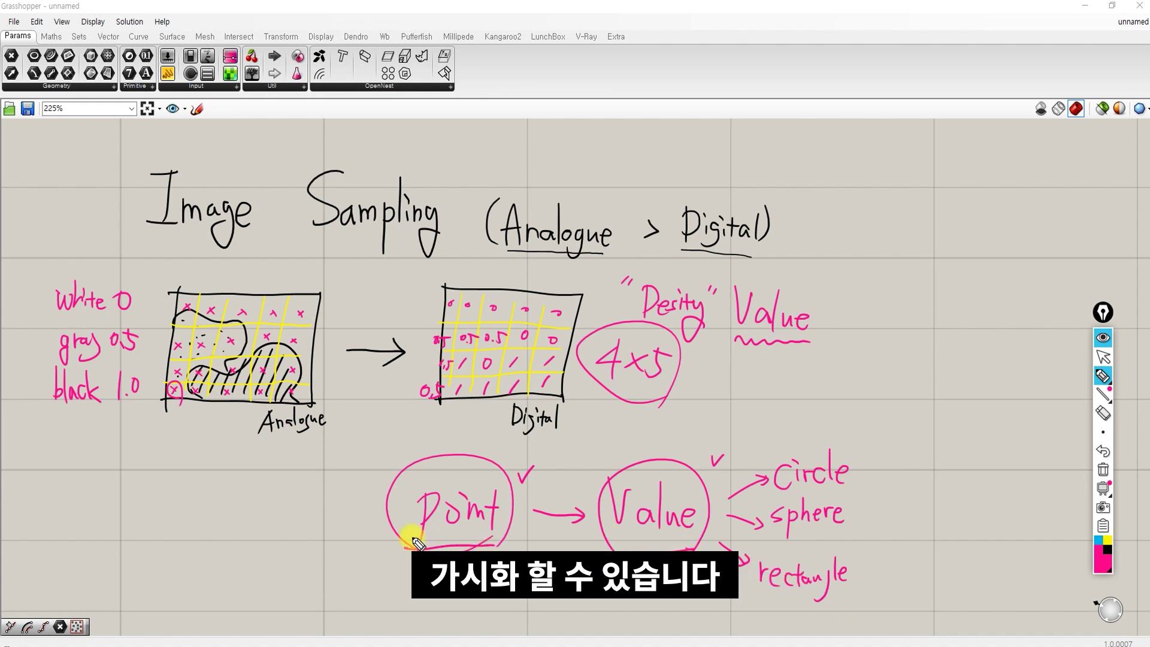
drag(407, 545, 490, 546)
drag(610, 547, 705, 545)
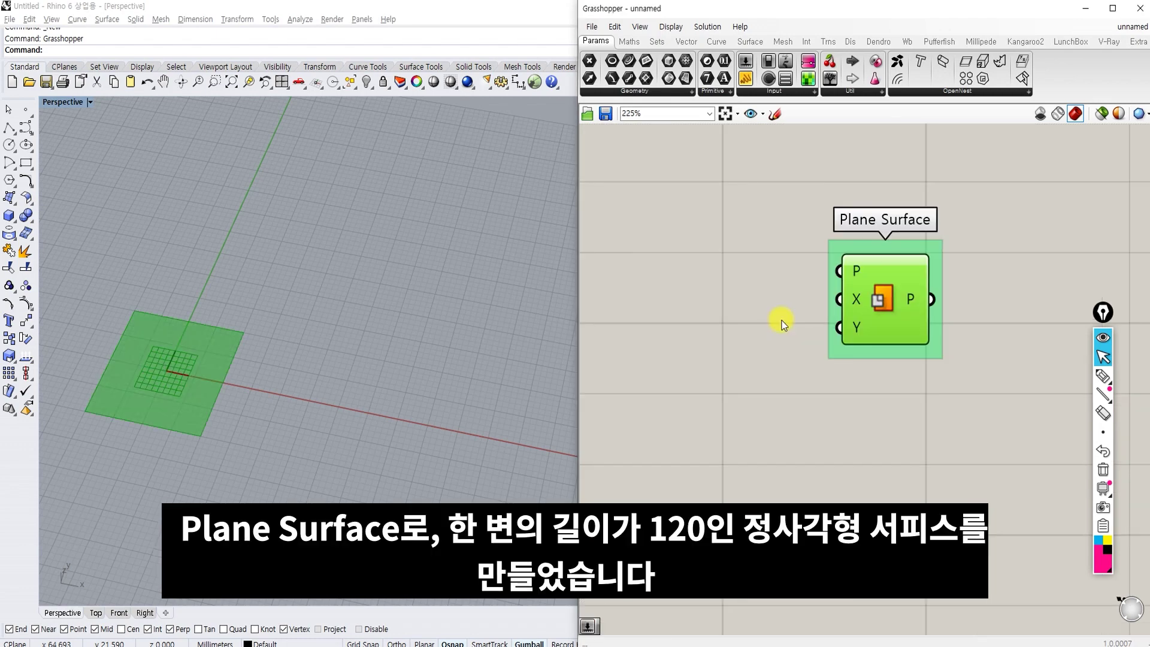
- Add a number slider set to 120 and connect it to the X and Y inputs of Plane Surface
click(781, 321)
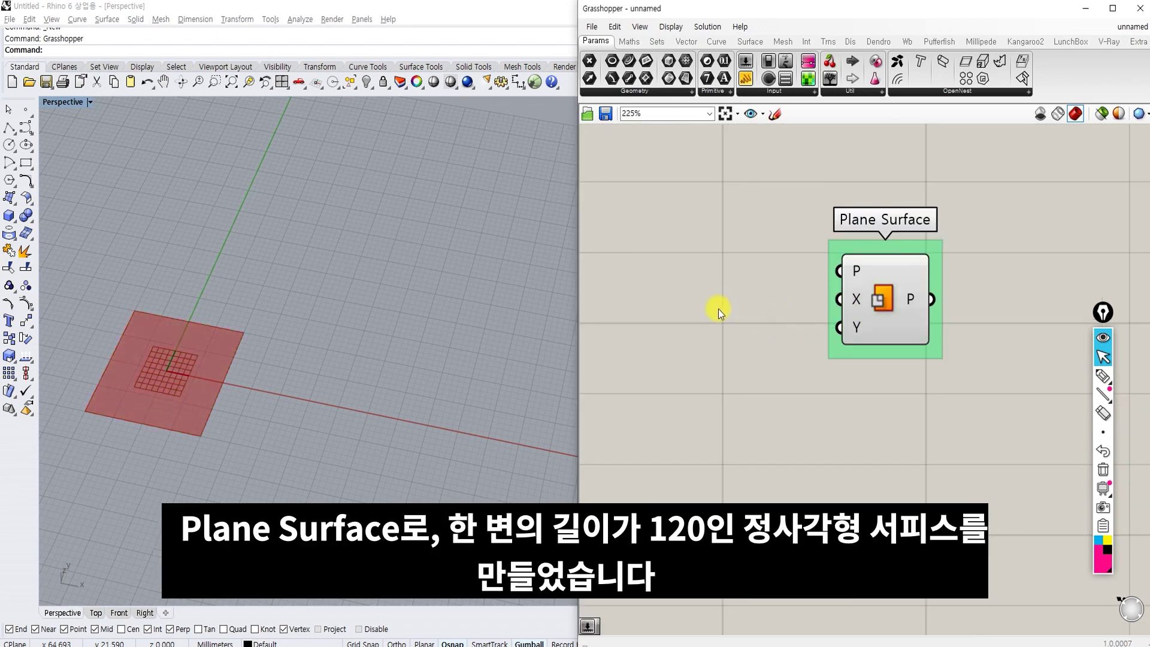
double_click(719, 308)
text(120)
key(Return)
drag(786, 310, 980, 386)
scroll(241, 313, down, 5)
scroll(903, 389, down, 2)
key(ctrl+a)
right_drag(980, 387, 801, 278)
click(908, 311)
right_drag(920, 317, 884, 309)
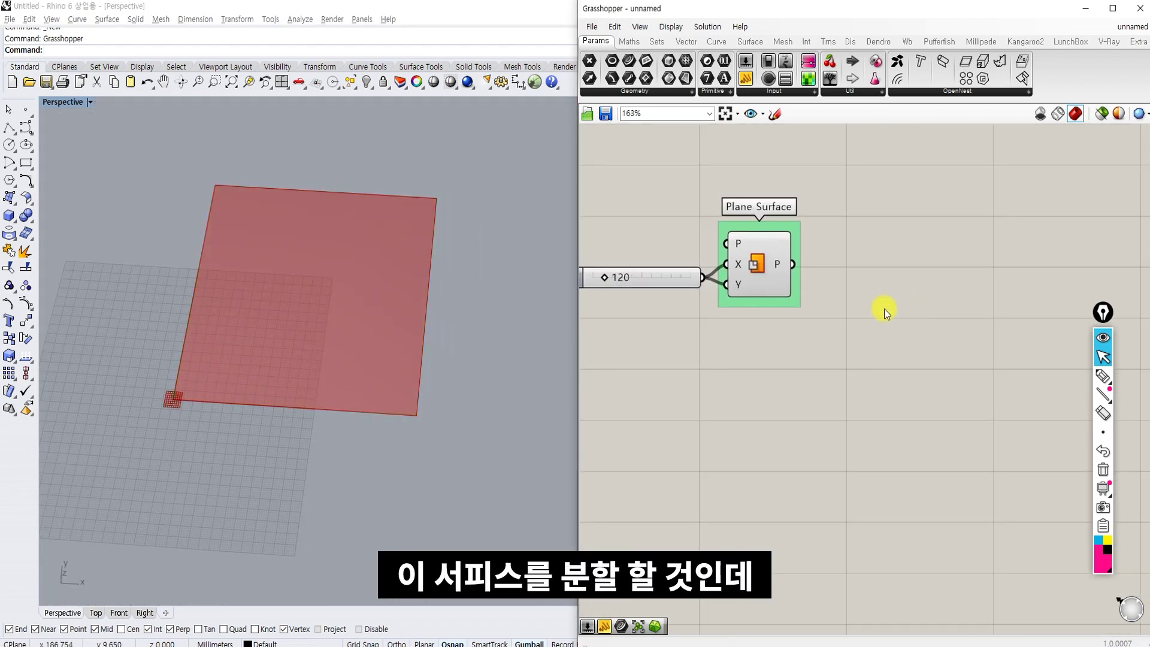
- Add Divide Domain² and Iso Trim components, grouped and labelled "Divide Domain^2" and "Iso Trim"
double_click(891, 297)
text(divid)
key(Up)
key(Return)
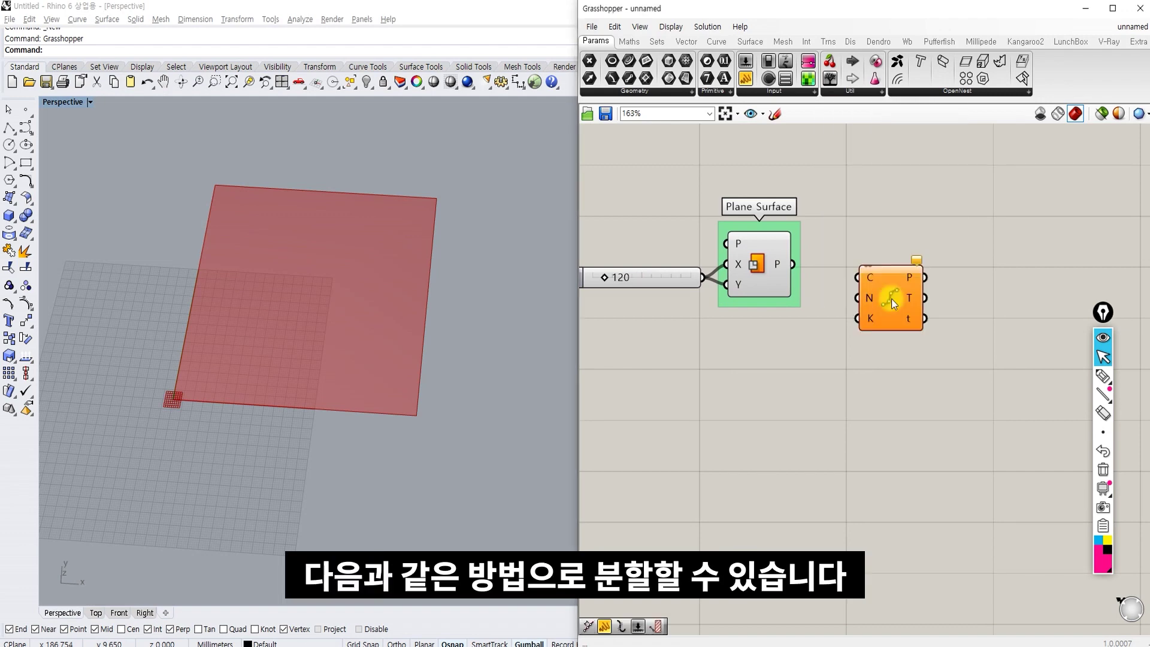
text(Divid)
text(e Domain )
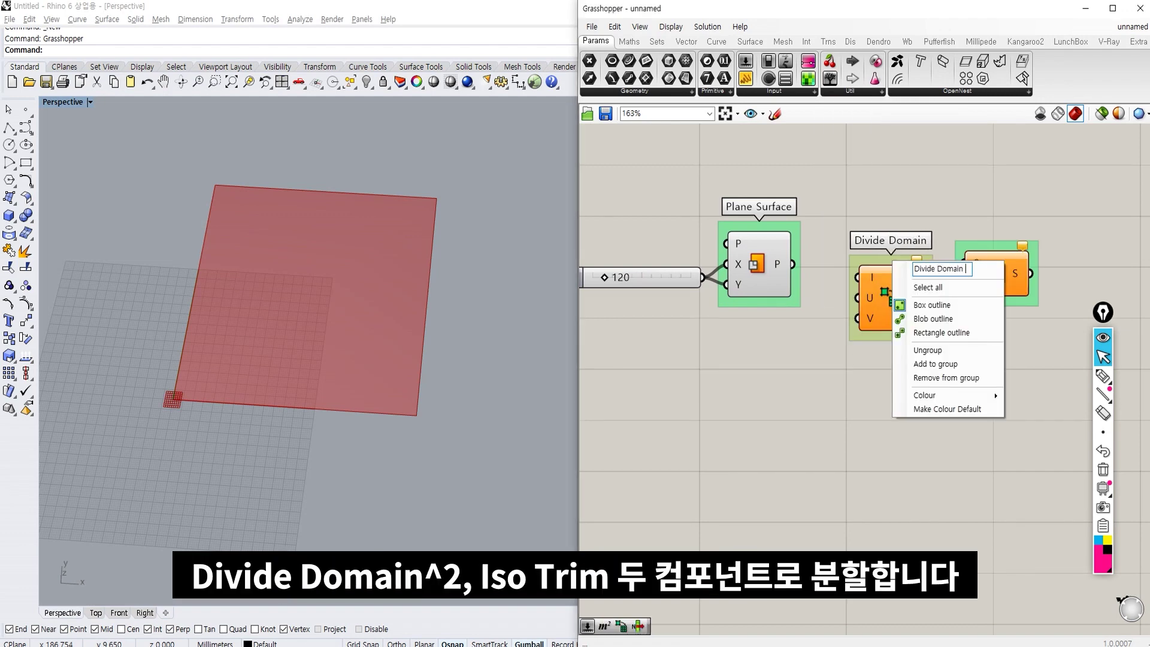
text(^2)
key(Return)
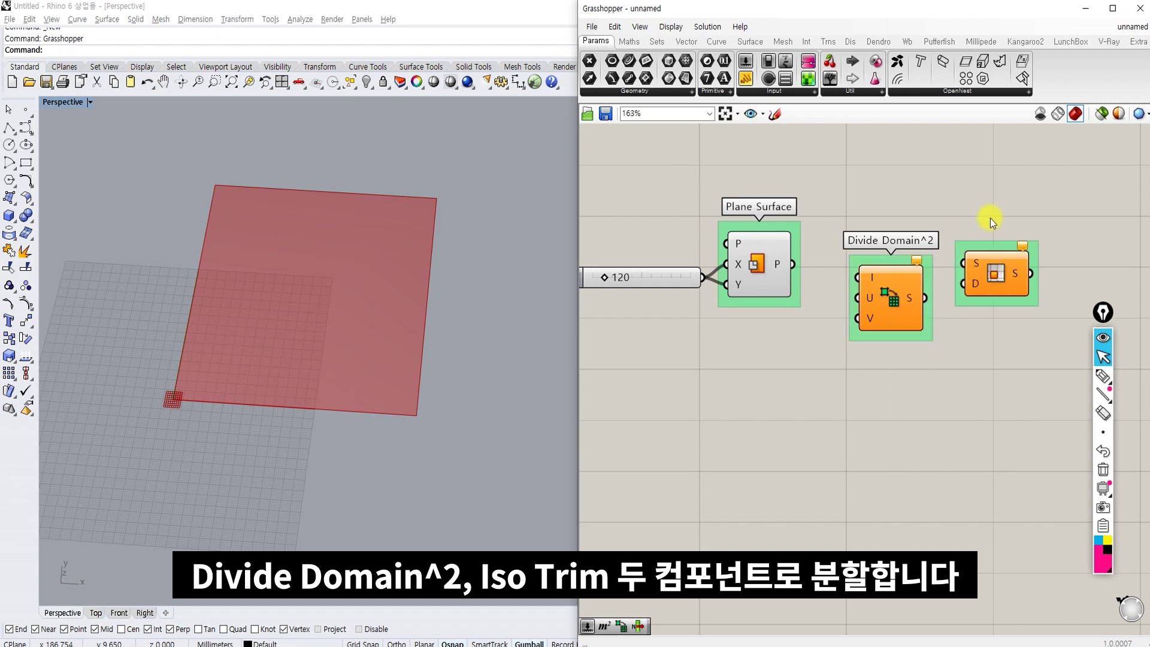
right_click(998, 242)
text(Iso Trim)
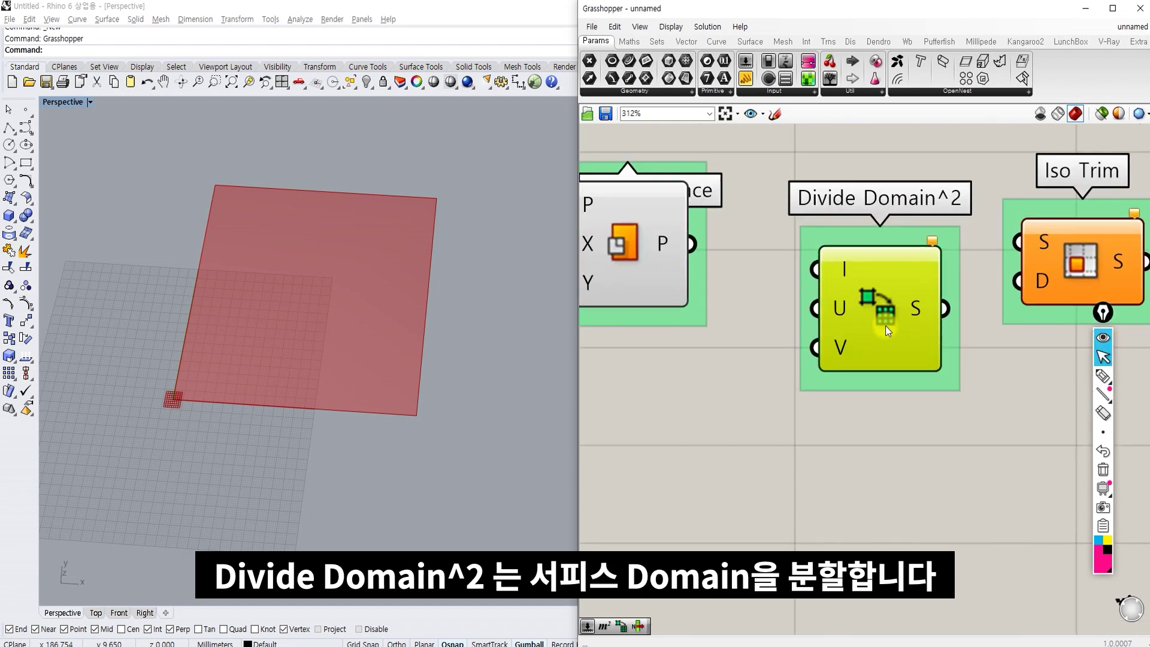
- Connect the Plane Surface output to the I input of Divide Domain² and place that component slightly lower
scroll(885, 326, down, 1)
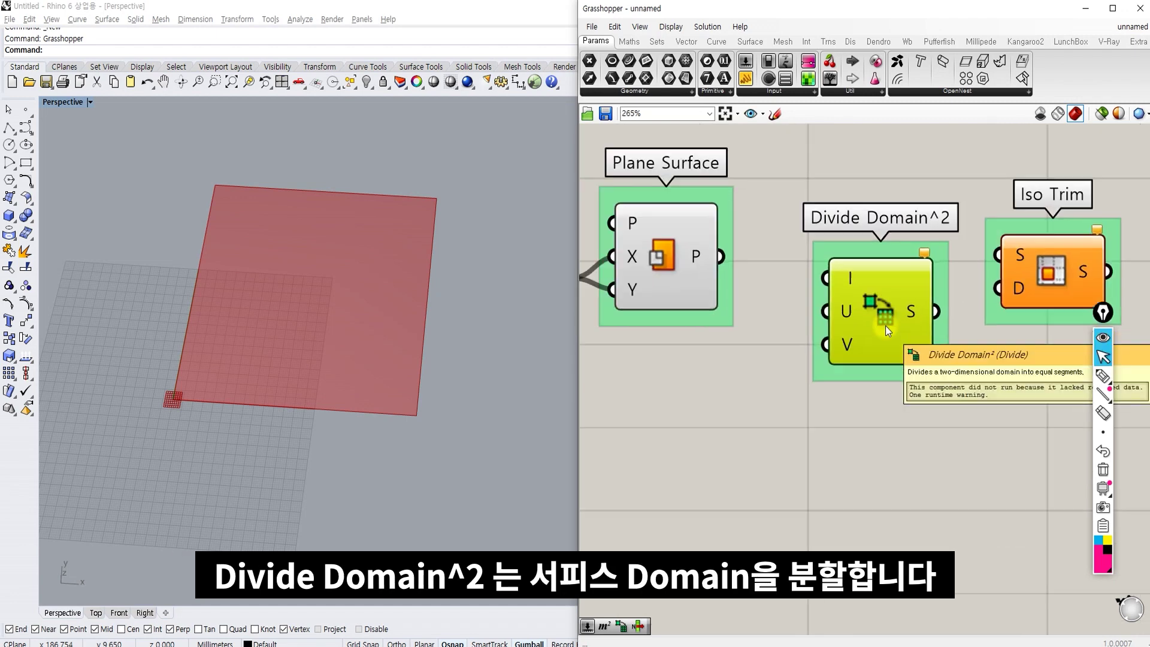
drag(720, 256, 827, 277)
drag(893, 303, 892, 361)
- Add a number slider set to 12 and connect it to the U and V inputs of Divide Domain²
double_click(697, 424)
text(12)
key(Return)
scroll(796, 407, down, 3)
drag(761, 397, 750, 390)
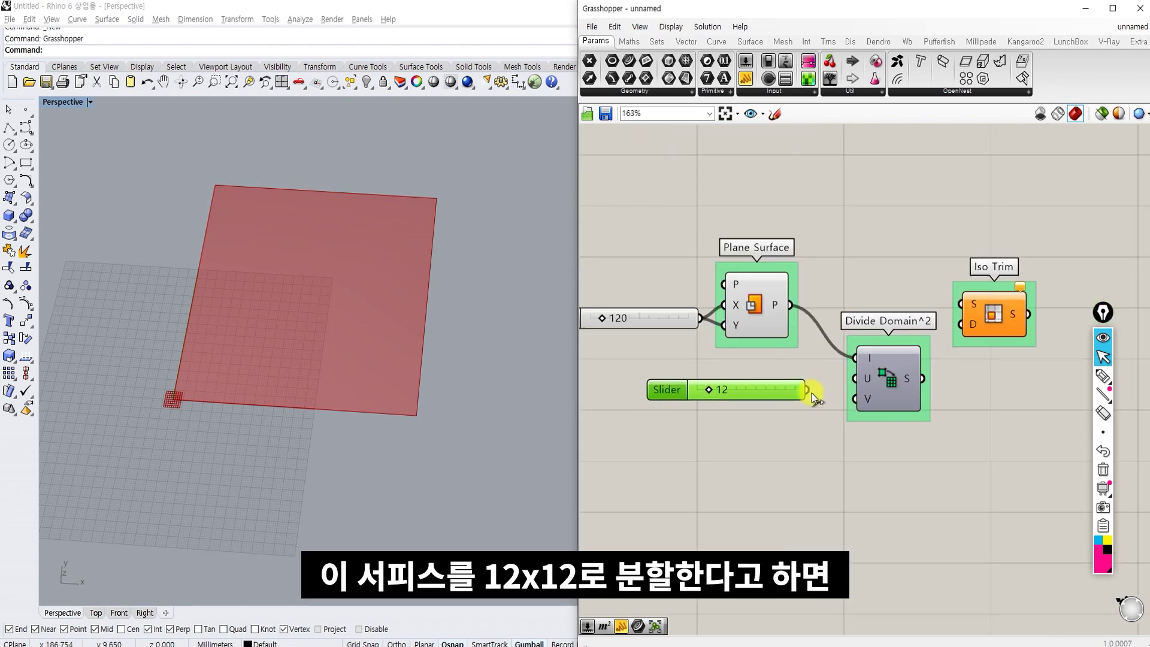
right_click(855, 379)
drag(837, 381, 854, 399)
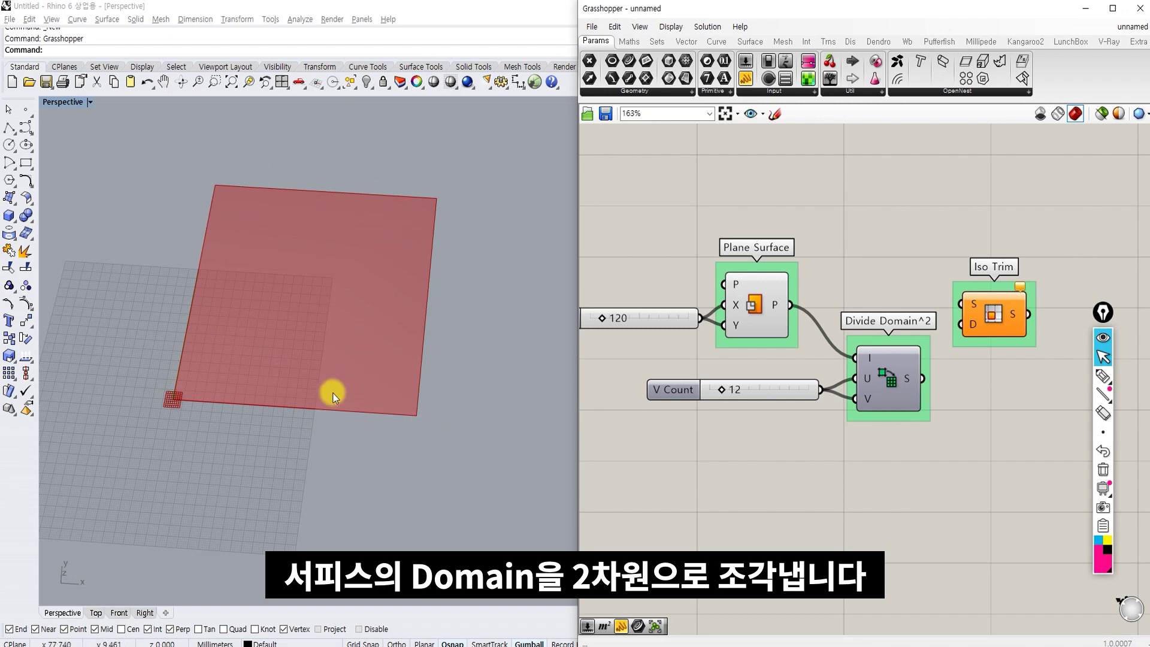
- Connect the Divide Domain² segments to Iso Trim's D input and the plane surface to its S input
click(919, 377)
drag(960, 304, 792, 305)
drag(973, 313, 988, 313)
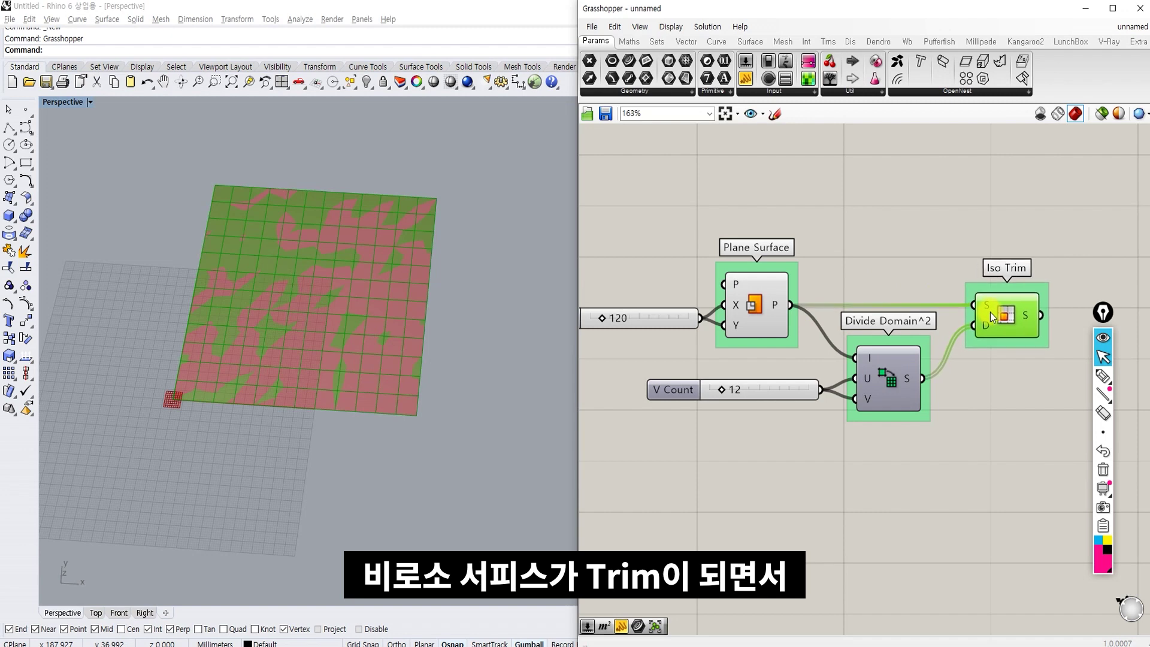
- Turn off the preview of the Plane Surface component
click(877, 257)
click(720, 315)
click(888, 285)
right_drag(888, 285, 728, 286)
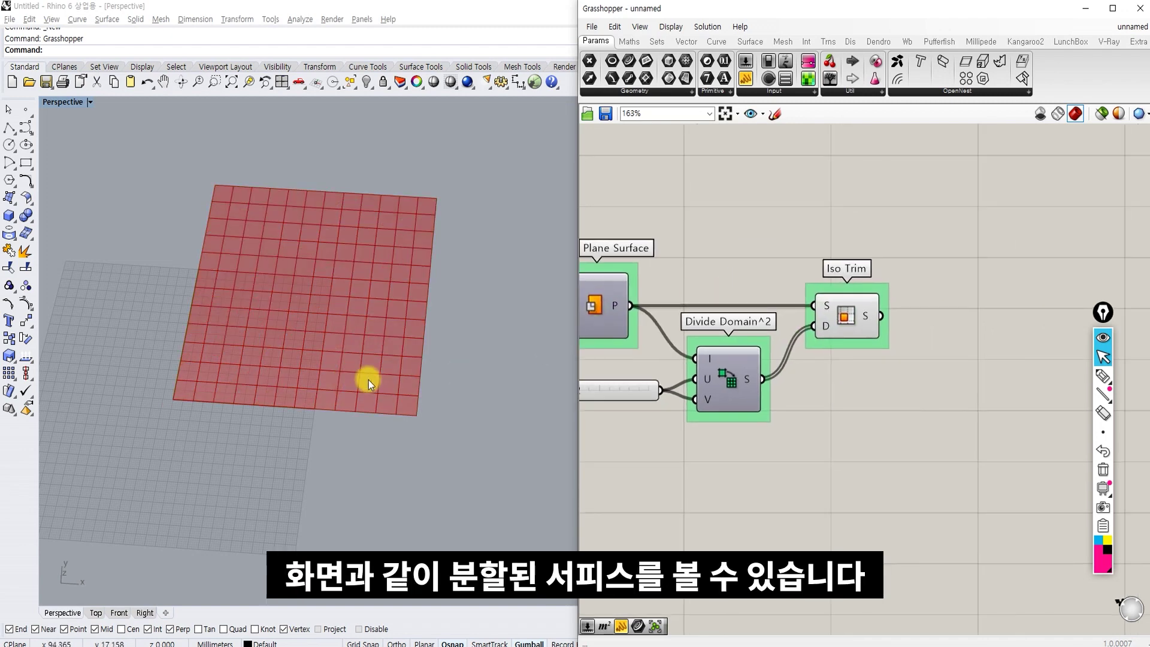
- Set the V Count slider feeding Divide Domain² to 20
right_drag(638, 350, 750, 350)
mouse_move(673, 382)
mouse_down()
mouse_move(696, 381)
mouse_move(681, 379)
mouse_up()
right_drag(931, 418, 941, 372)
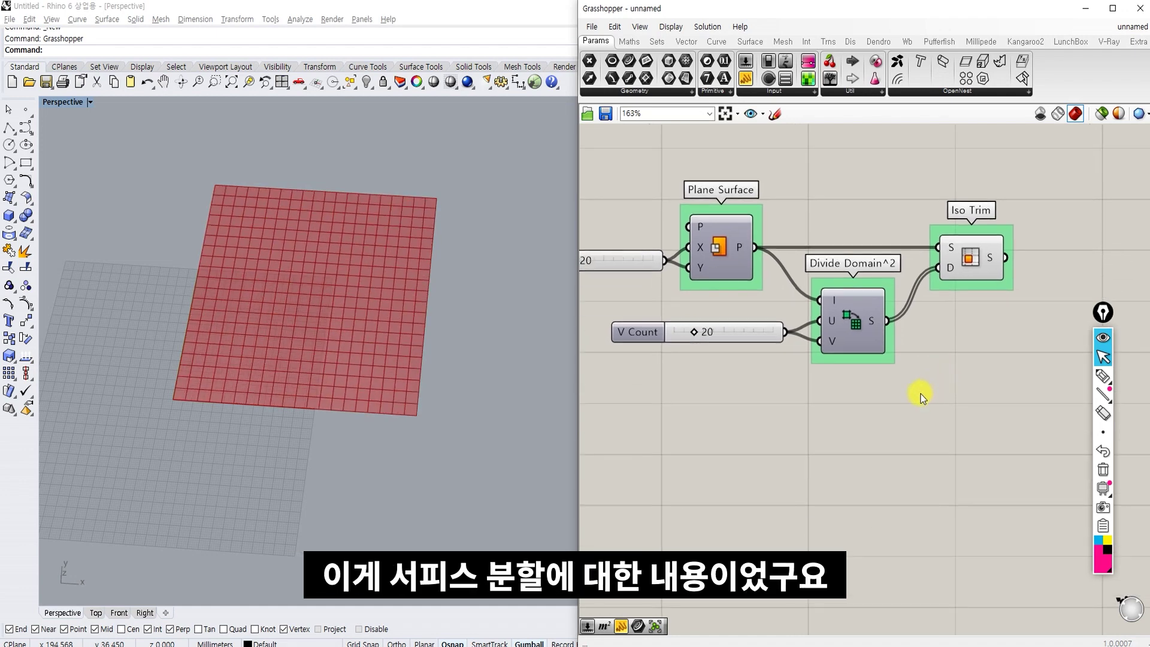
drag(974, 363, 791, 233)
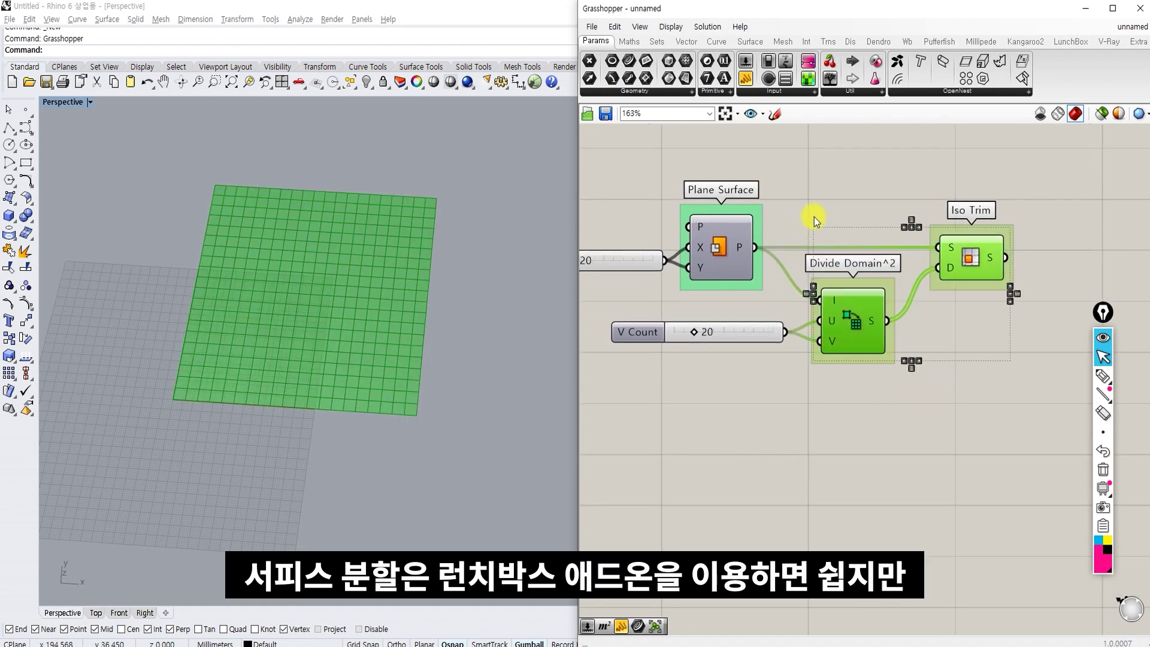
click(814, 216)
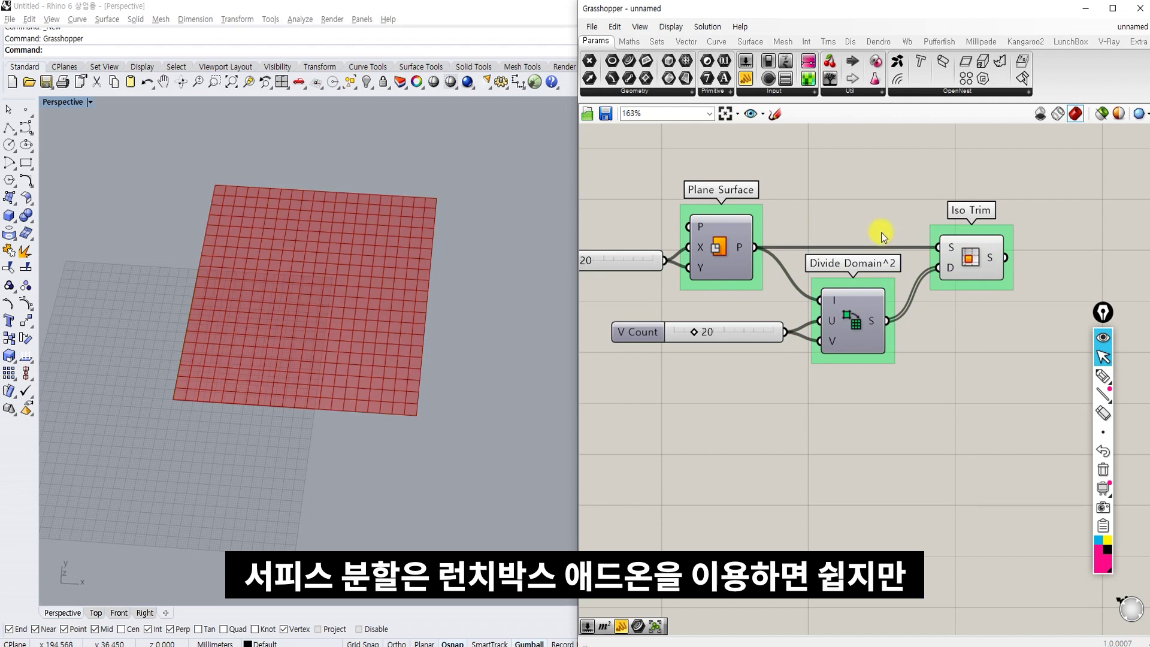
drag(990, 177, 878, 257)
drag(1001, 401, 851, 246)
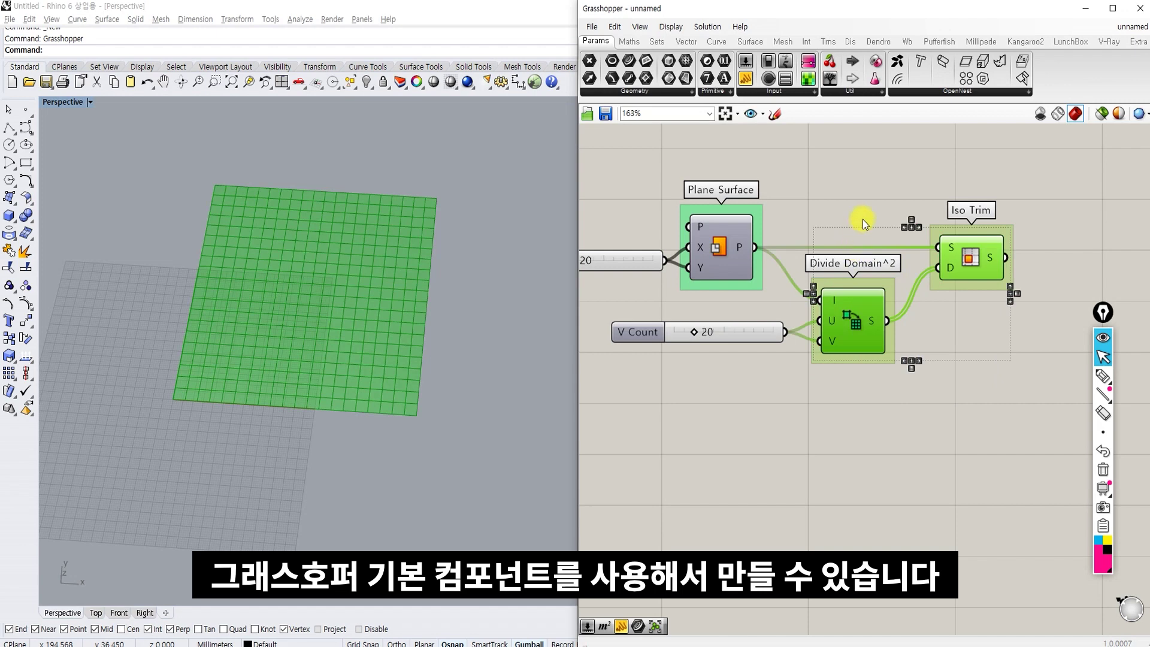
click(862, 220)
click(980, 264)
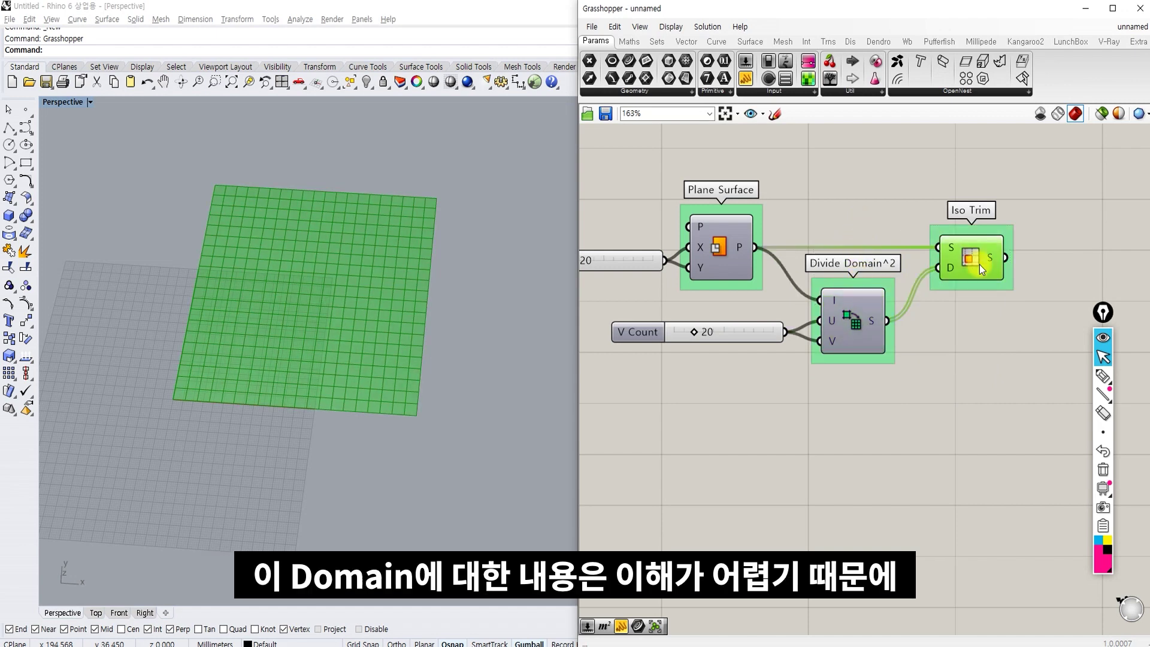
click(879, 222)
click(857, 327)
click(956, 270)
click(881, 226)
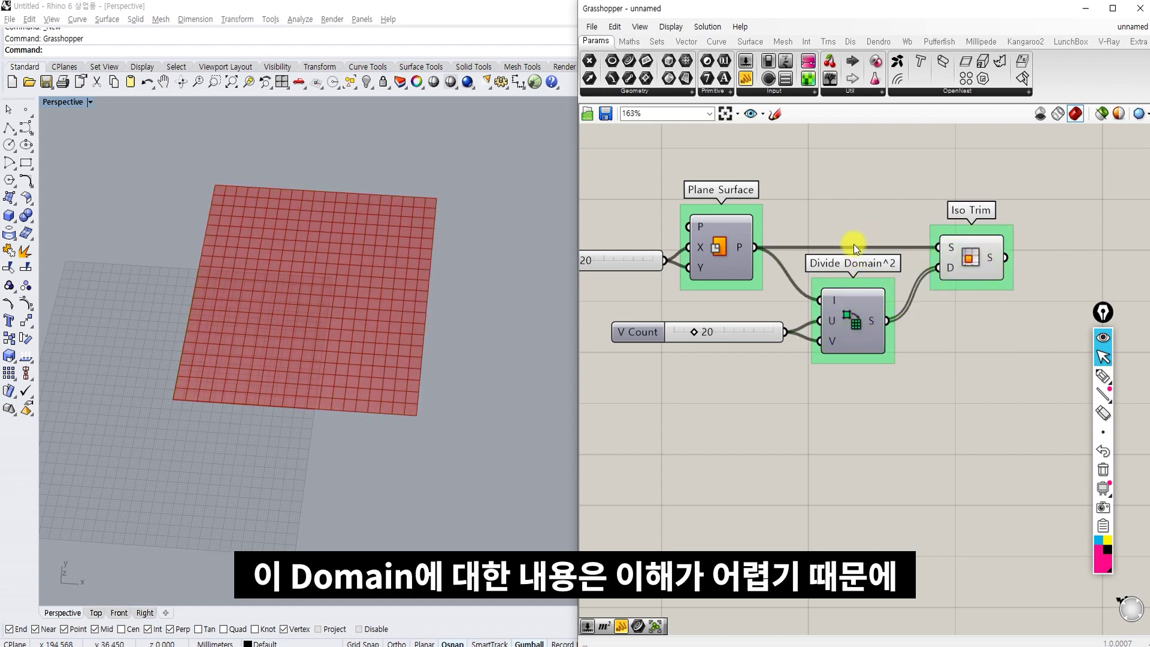
drag(781, 181, 820, 174)
click(820, 173)
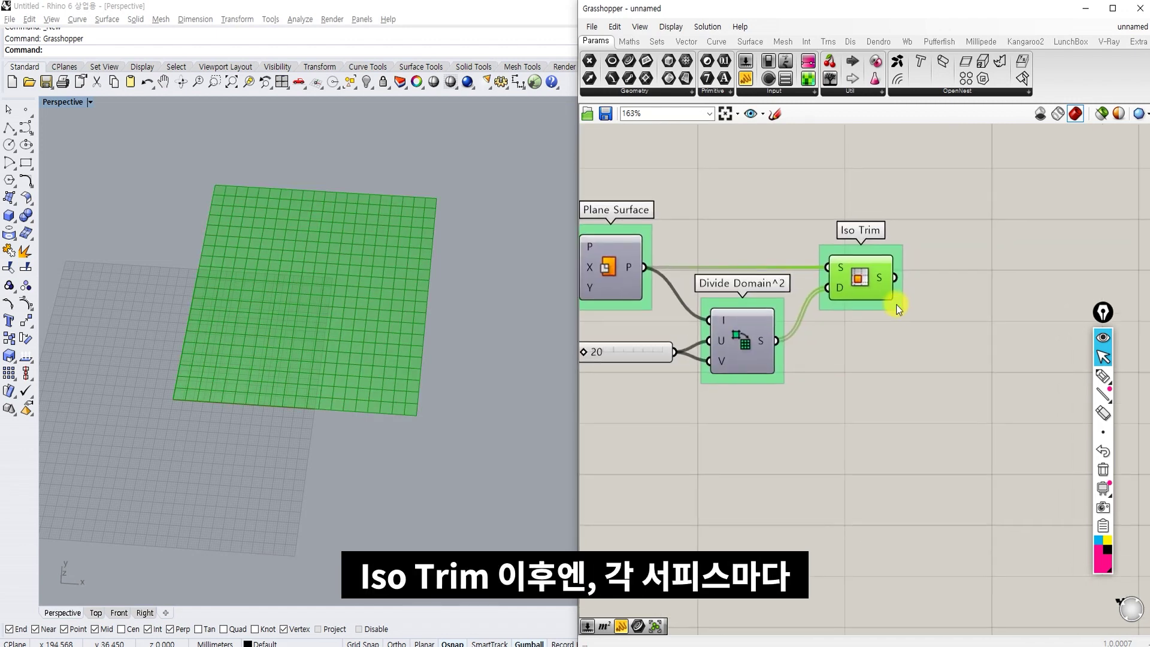
click(962, 309)
right_drag(960, 309, 927, 321)
click(828, 293)
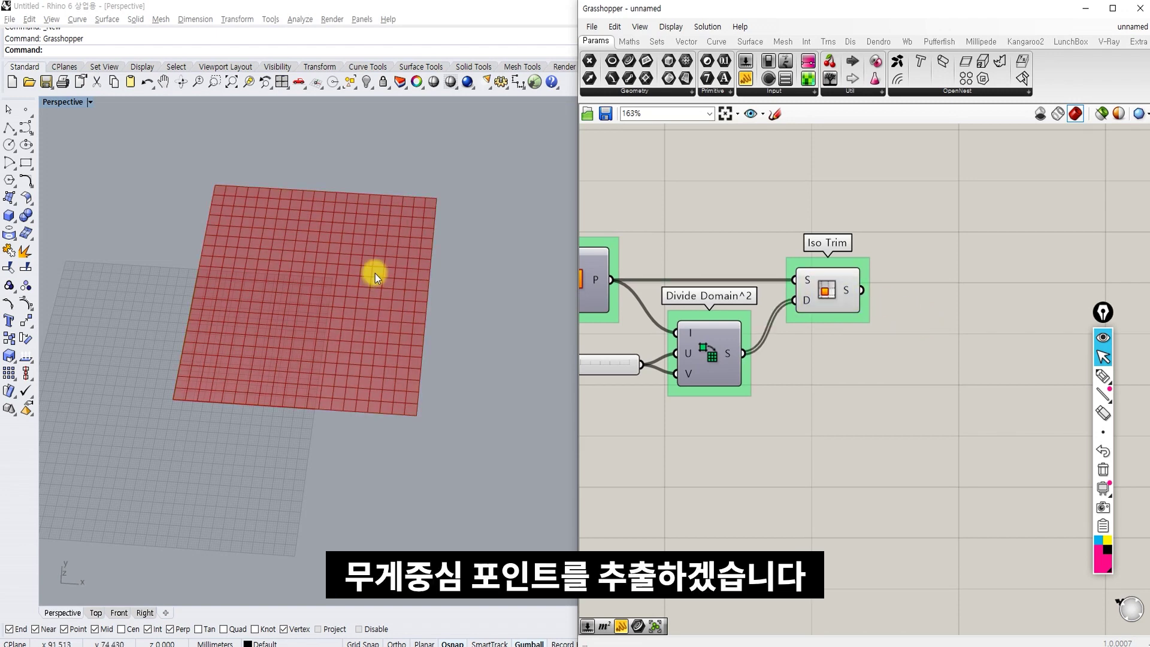
- Add an Area component grouped and labelled "Area", and feed it the surfaces from Iso Trim
double_click(893, 361)
text(area)
click(893, 349)
drag(892, 350, 917, 340)
key(ctrl+g)
right_click(912, 317)
text(Area)
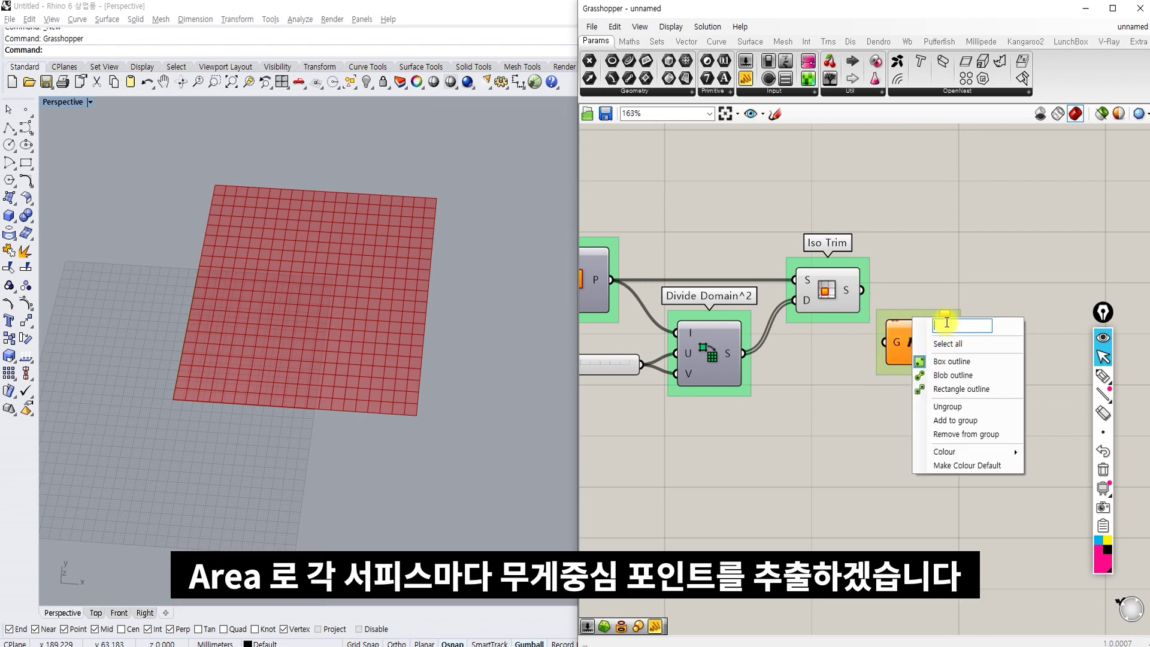
key(Return)
drag(862, 290, 932, 308)
click(937, 248)
- Add an Image Sampler component below the definition and label its group "Image Sampler"
right_drag(950, 343, 903, 349)
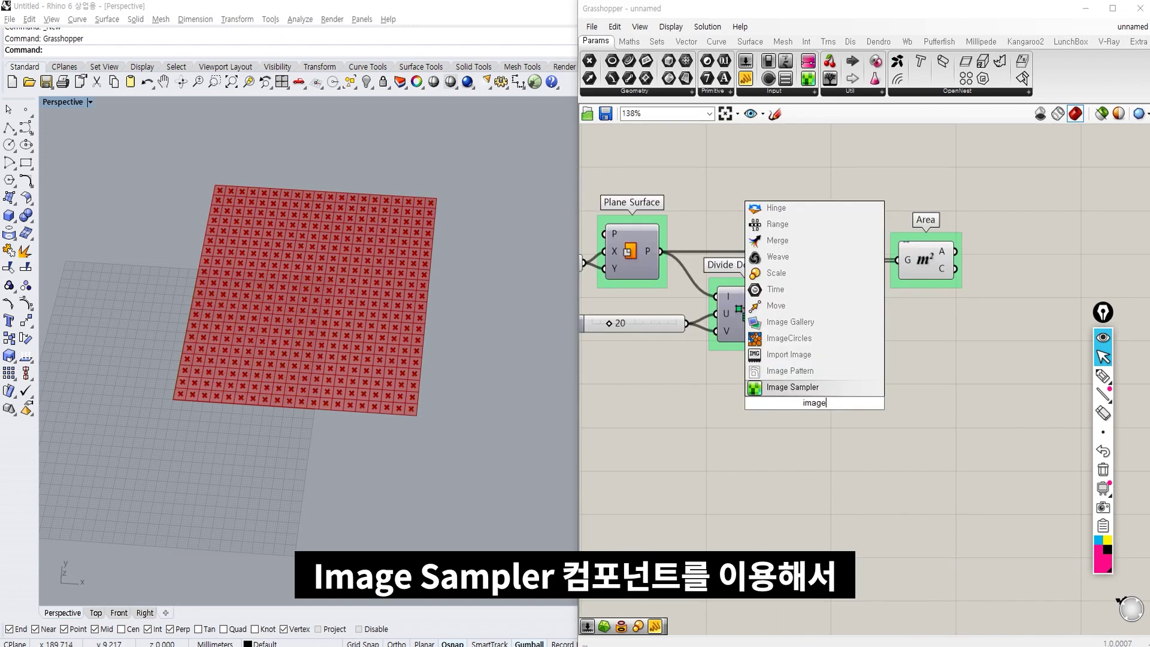
key(Return)
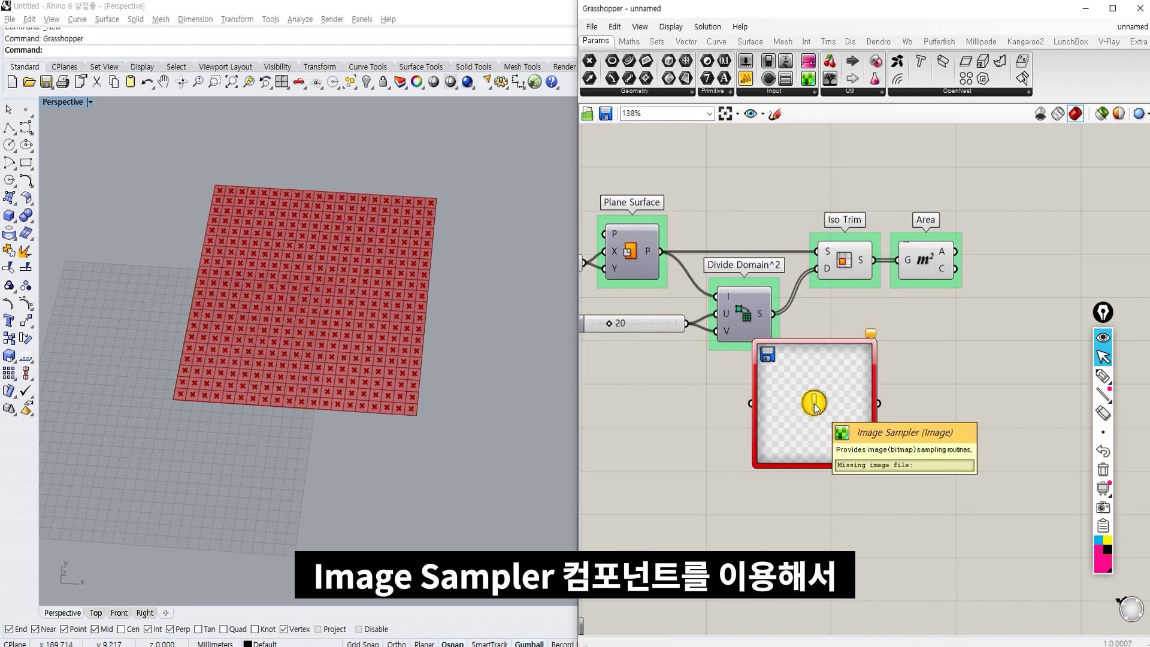
drag(815, 407, 825, 457)
right_click(833, 388)
text(IUma)
key(BackSpace)
key(BackSpace)
key(BackSpace)
text(ma)
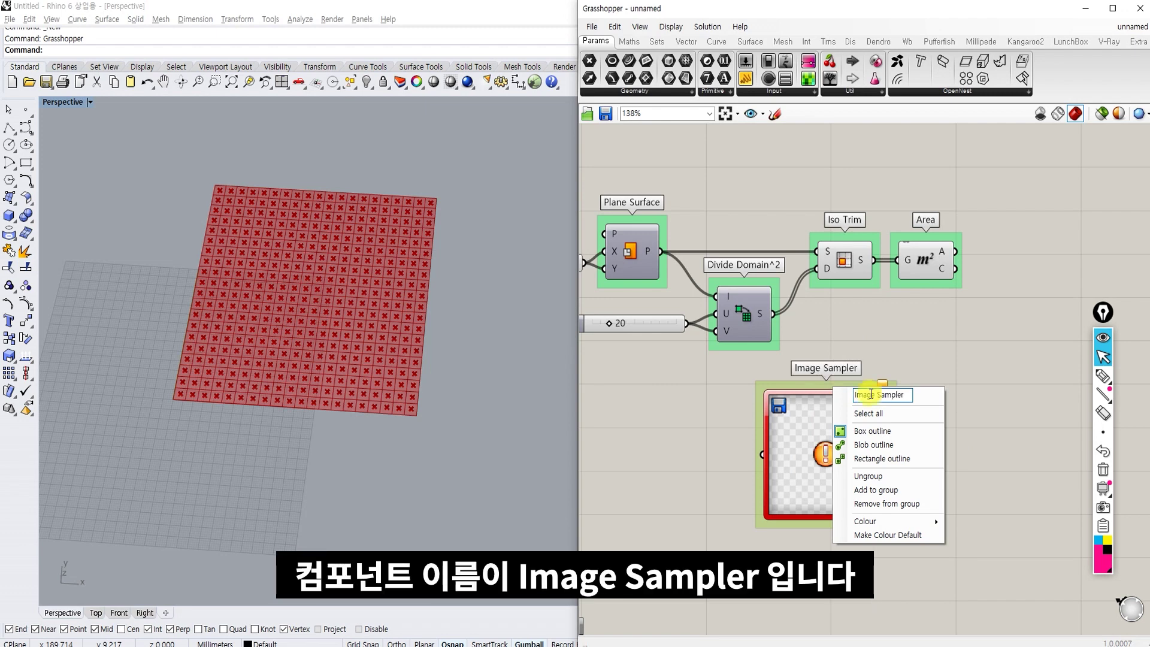
click(886, 373)
- Move the Image Sampler closer beneath the Iso Trim and Area components
right_drag(886, 372, 836, 364)
drag(811, 416, 845, 388)
click(928, 364)
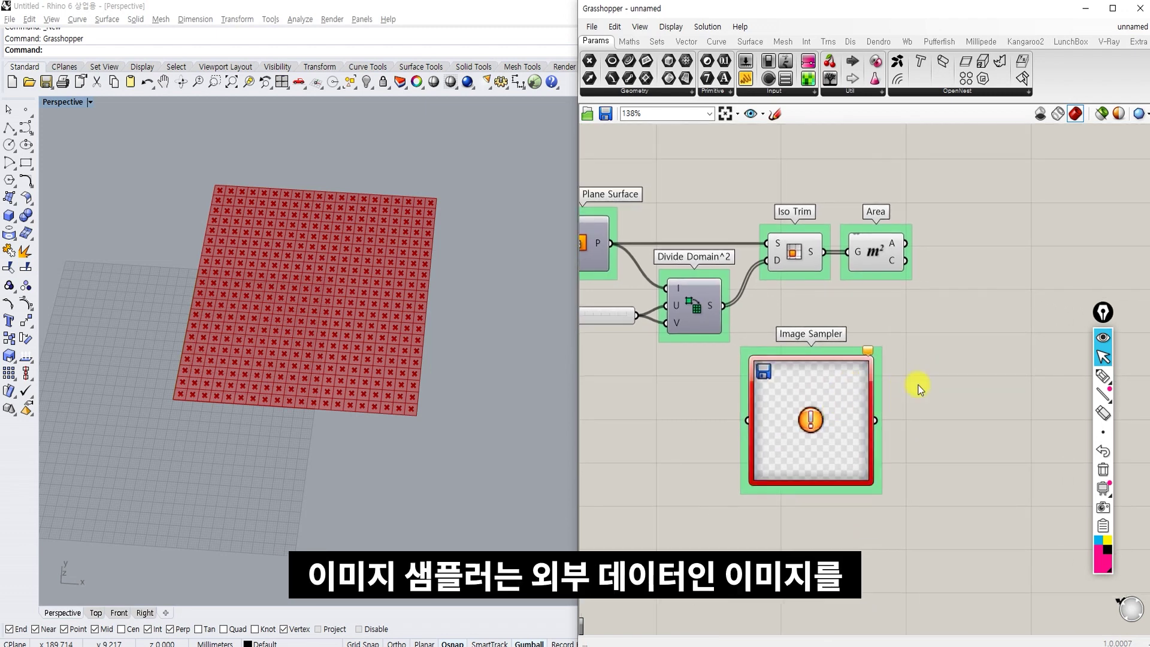
click(818, 421)
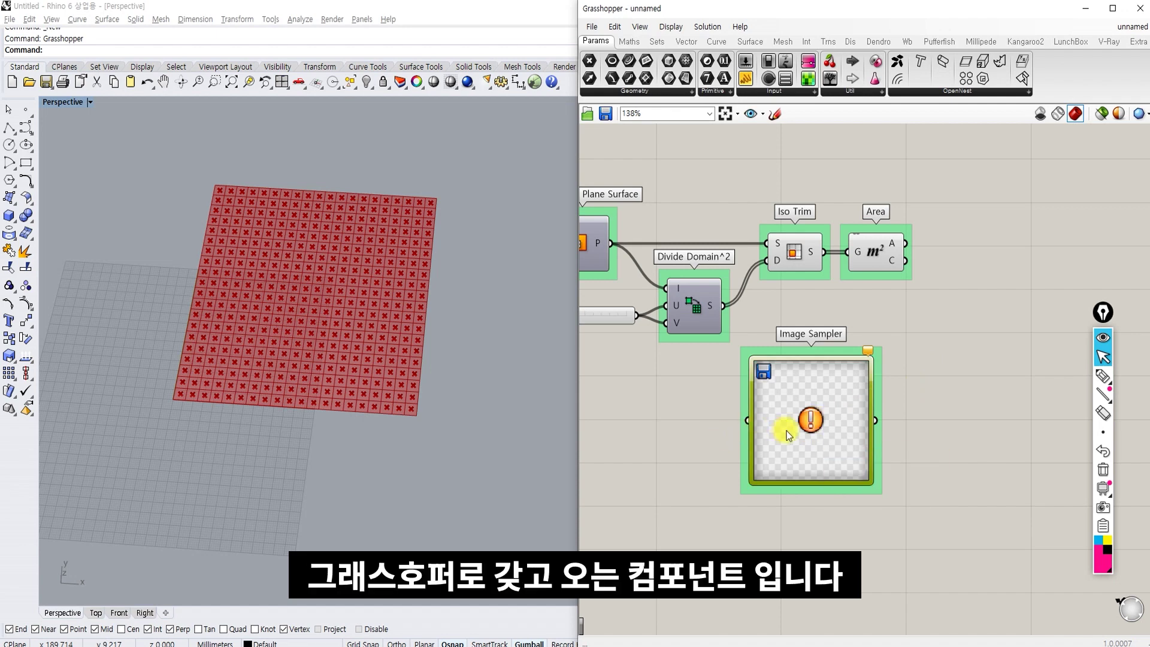
click(906, 390)
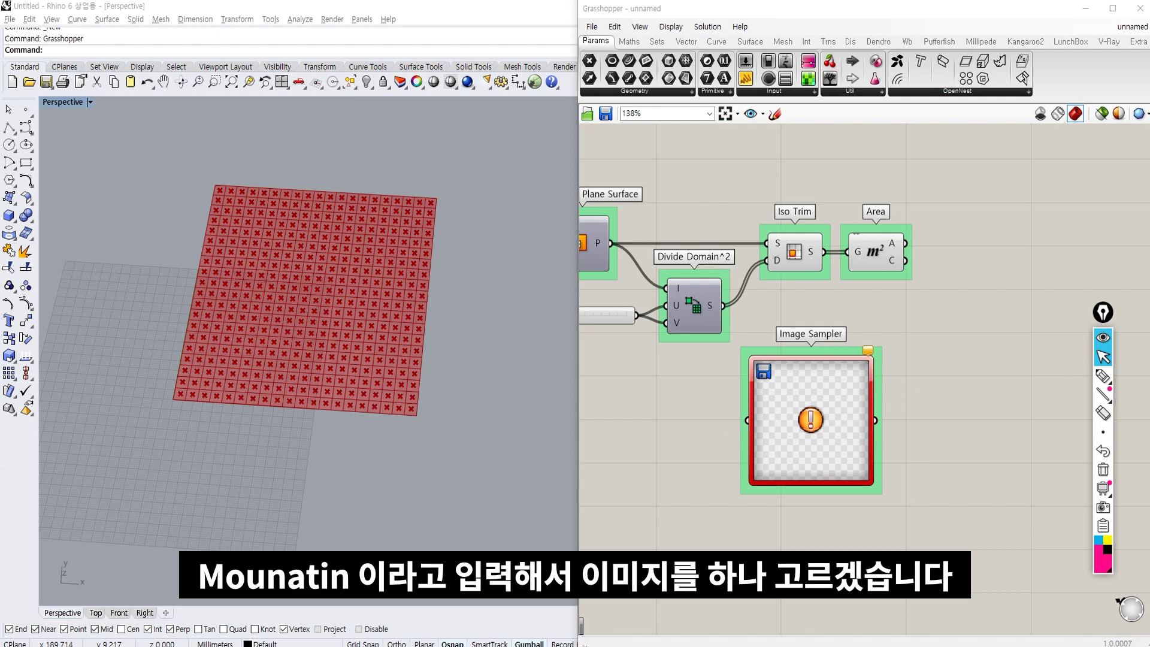
- Switch to the browser and save the Live Science snowy peak photo from the mountain image results as a JPG
mouse_move(1103, 432)
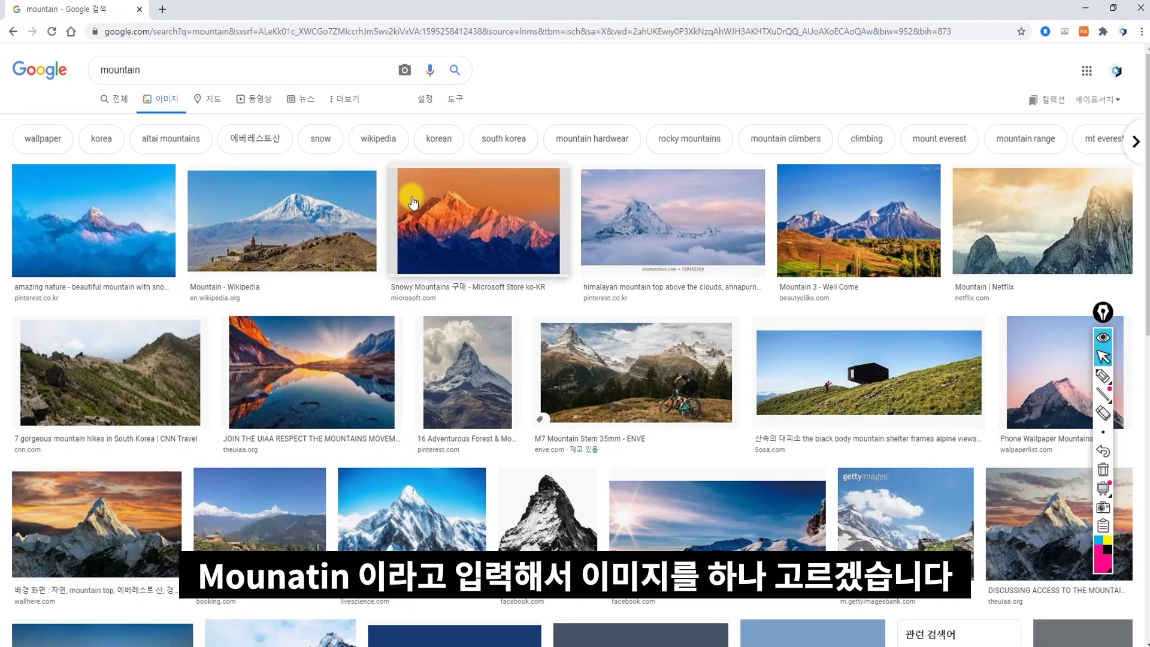
scroll(298, 386, down, 1)
scroll(298, 387, down, 3)
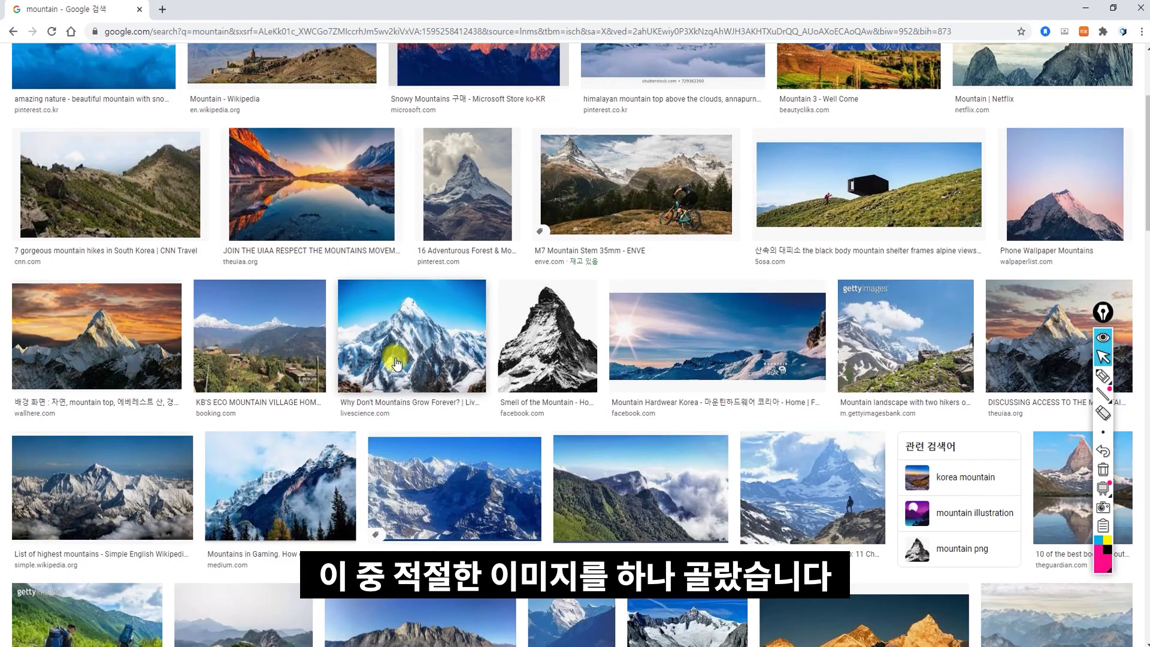
click(411, 335)
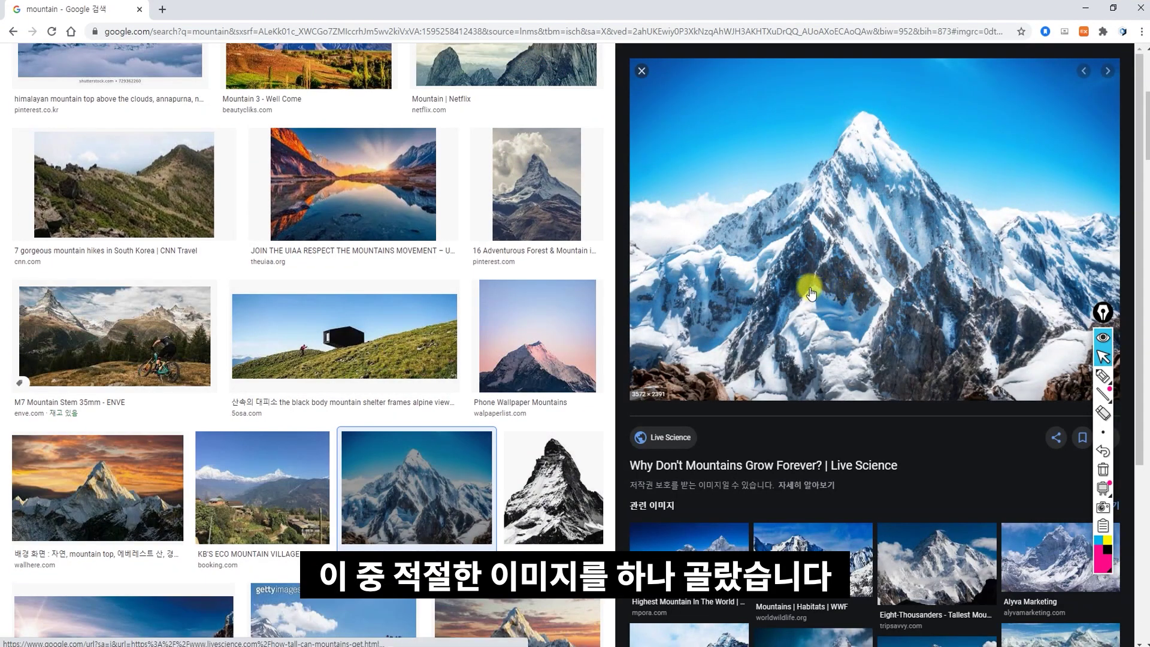
right_click(768, 274)
key(v)
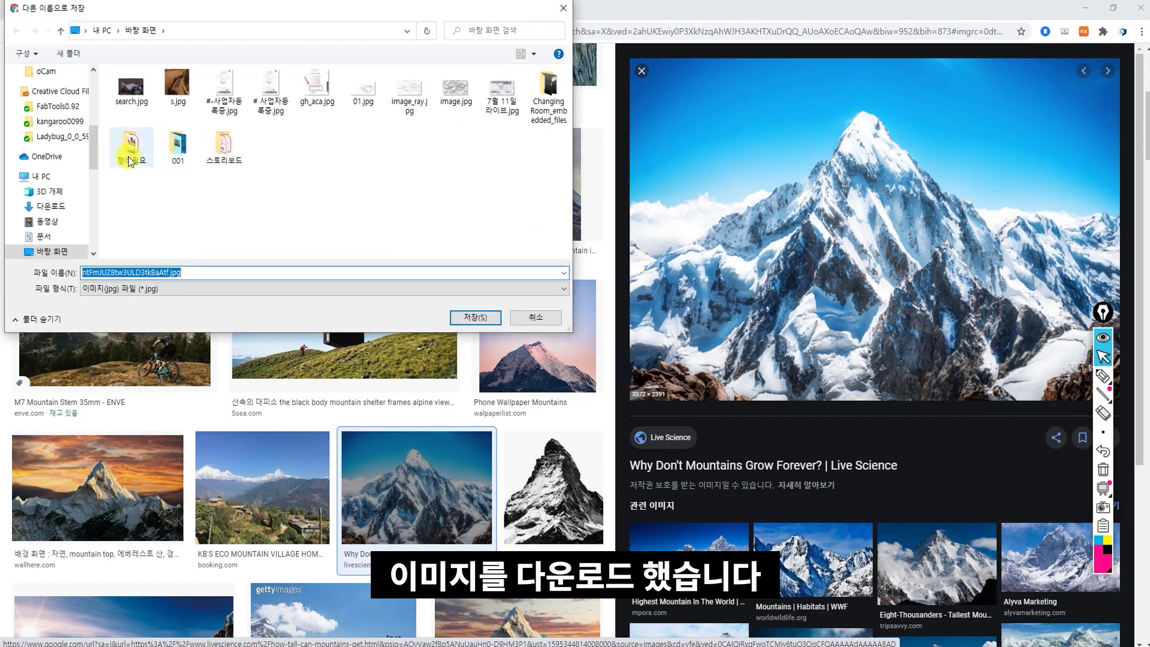
text(mo)
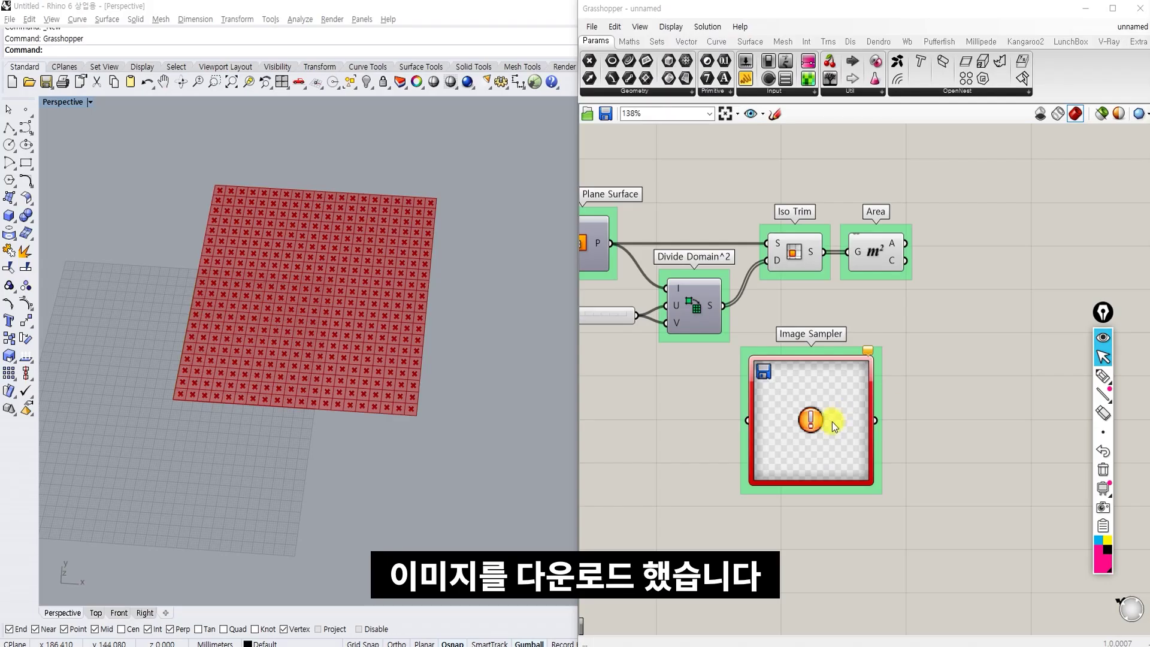
- Load the saved mountain photo from the Desktop into the Image Sampler and accept its settings
click(804, 399)
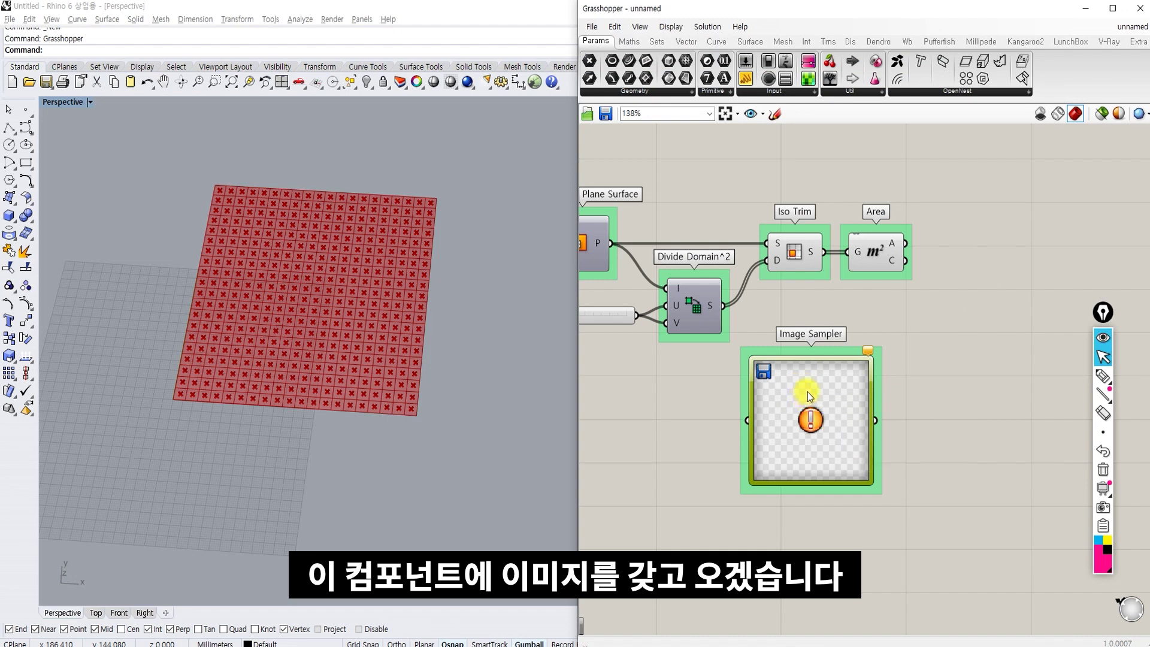
double_click(806, 393)
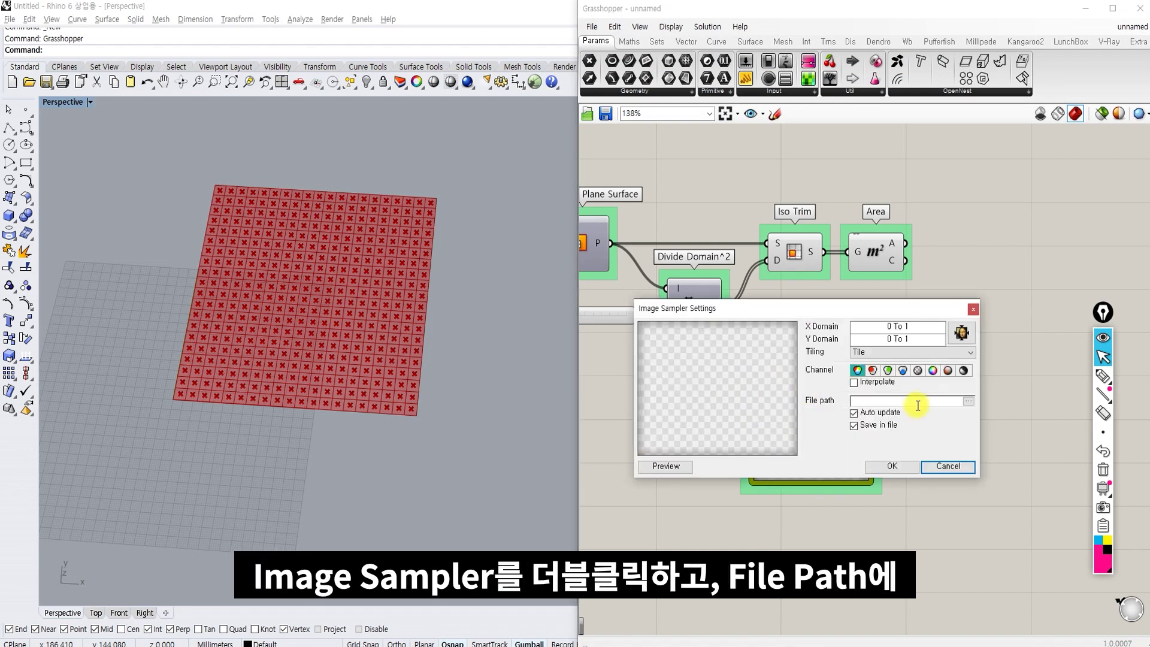
click(938, 401)
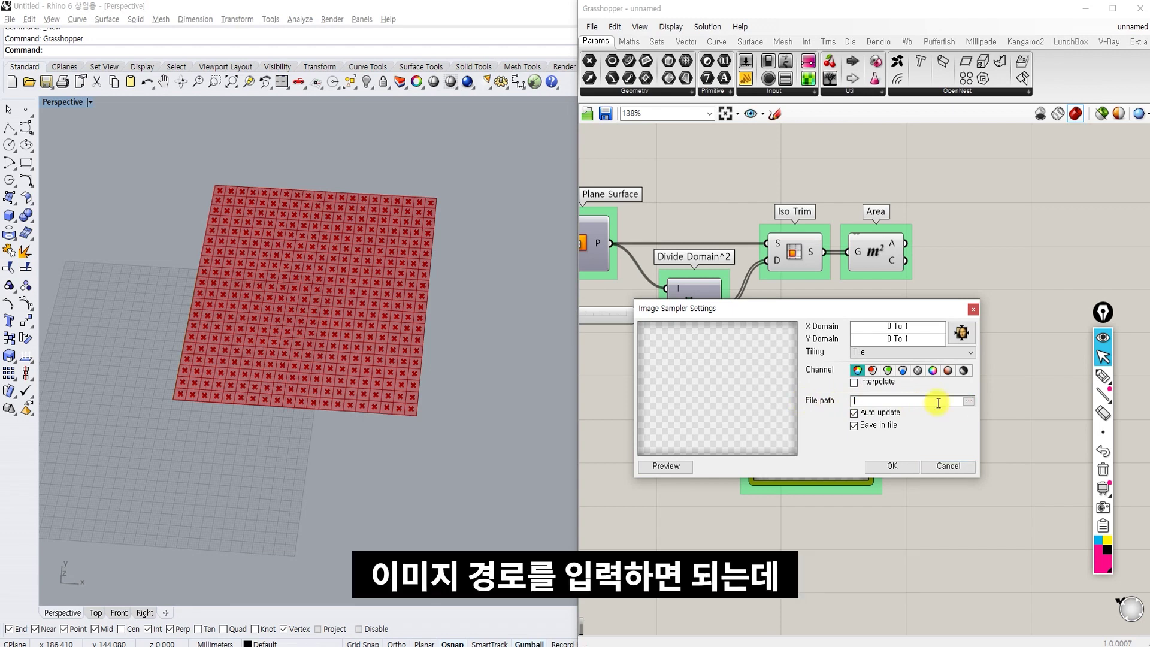
click(968, 401)
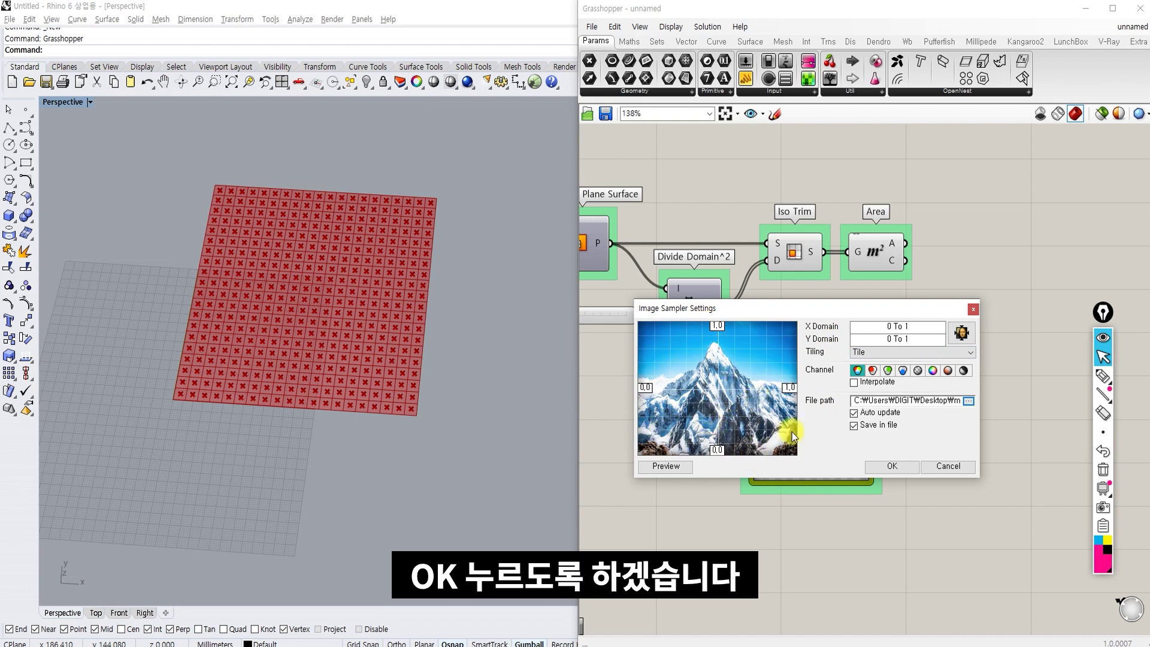
click(896, 468)
- Resize the Image Sampler to a wider frame that suits the landscape photo
right_drag(901, 484, 830, 477)
drag(755, 436, 781, 472)
right_drag(875, 434, 854, 351)
- Annotate the Image Sampler with 0 and 1 axis marks, corners (0,0) and (1,1), and a cross at its centre
scroll(839, 348, up, 3)
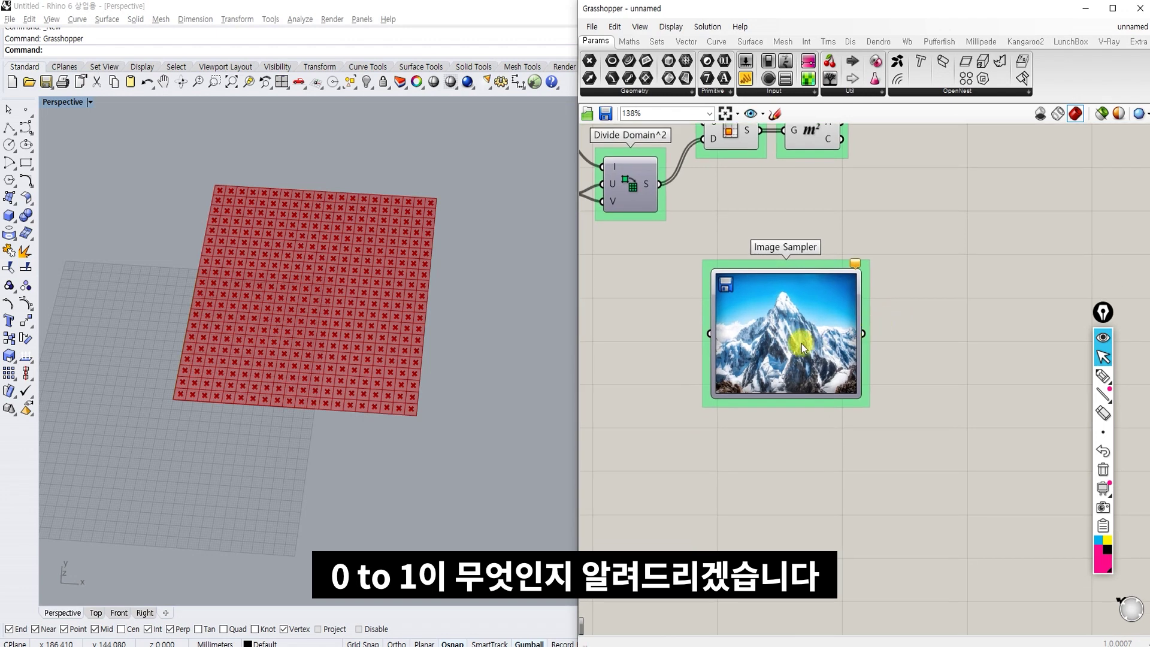
drag(691, 450, 687, 512)
drag(886, 512, 863, 539)
drag(892, 446, 890, 485)
drag(655, 454, 687, 455)
drag(689, 273, 664, 266)
drag(623, 447, 622, 449)
drag(656, 249, 636, 284)
mouse_move(698, 439)
mouse_down()
mouse_move(685, 456)
mouse_move(697, 456)
mouse_up()
drag(700, 468, 698, 482)
drag(709, 471, 734, 484)
click(718, 482)
drag(892, 268, 907, 280)
mouse_move(907, 269)
mouse_down()
mouse_move(892, 279)
mouse_move(936, 273)
mouse_up()
drag(941, 272, 953, 274)
drag(959, 256, 962, 278)
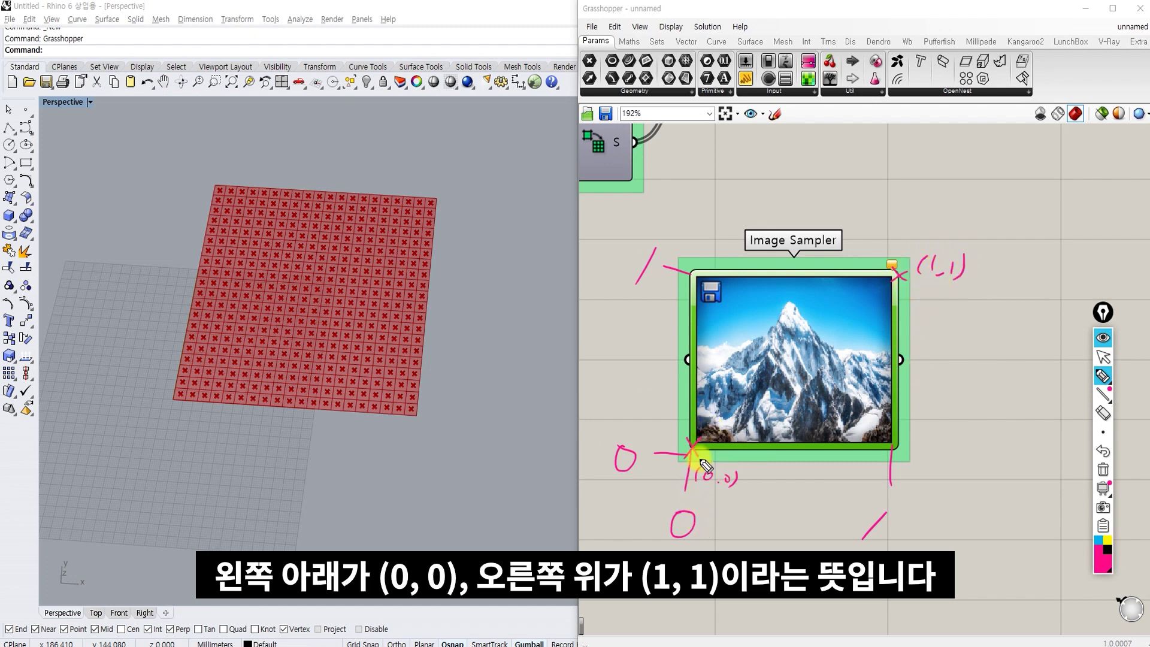
drag(783, 349, 799, 366)
drag(799, 349, 785, 368)
drag(761, 464, 774, 471)
drag(775, 463, 782, 462)
drag(785, 469, 782, 475)
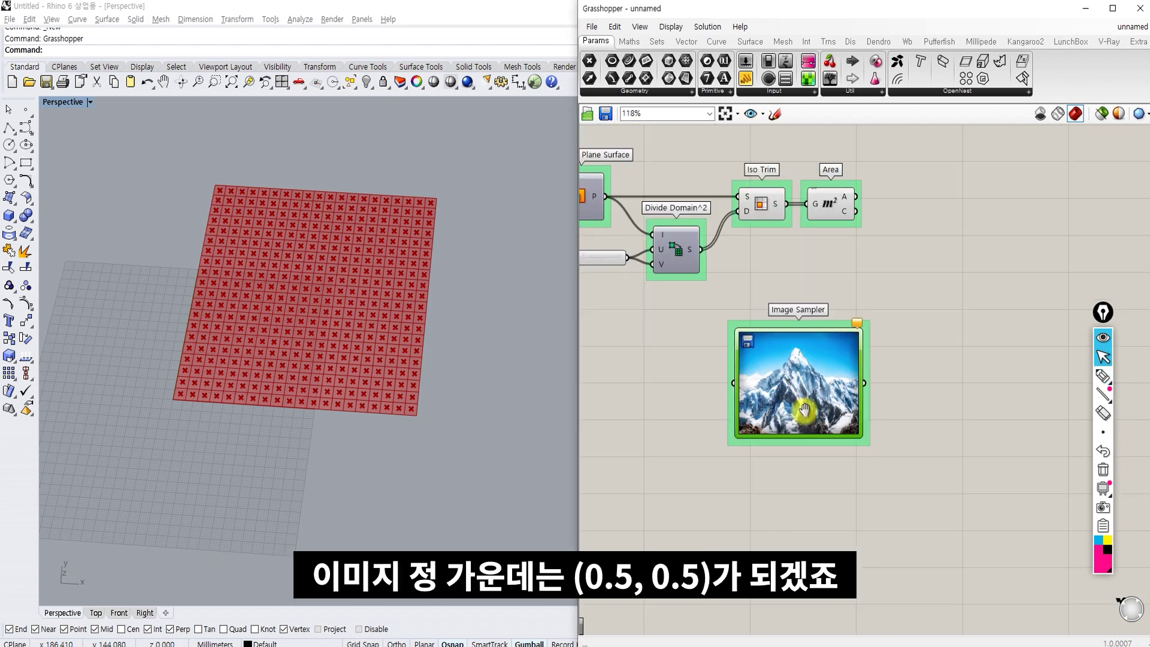
- Maximize the Grasshopper window with the Image Sampler enlarged at the centre of the canvas
scroll(801, 419, up, 4)
double_click(811, 10)
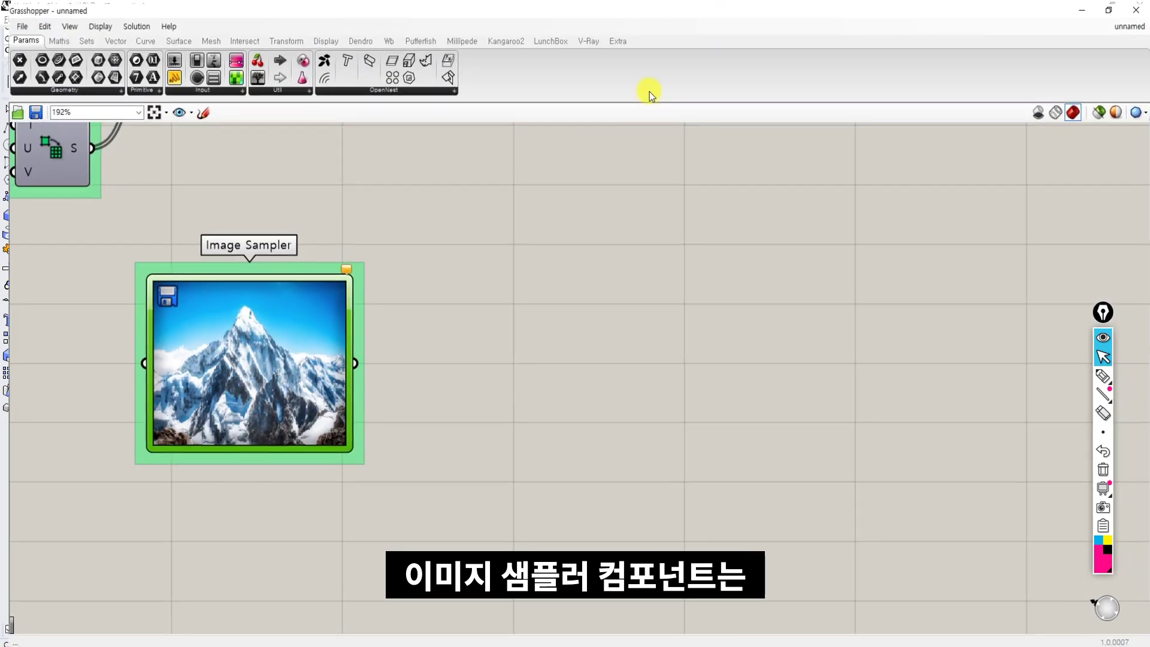
scroll(411, 401, up, 3)
drag(404, 383, 459, 386)
click(246, 369)
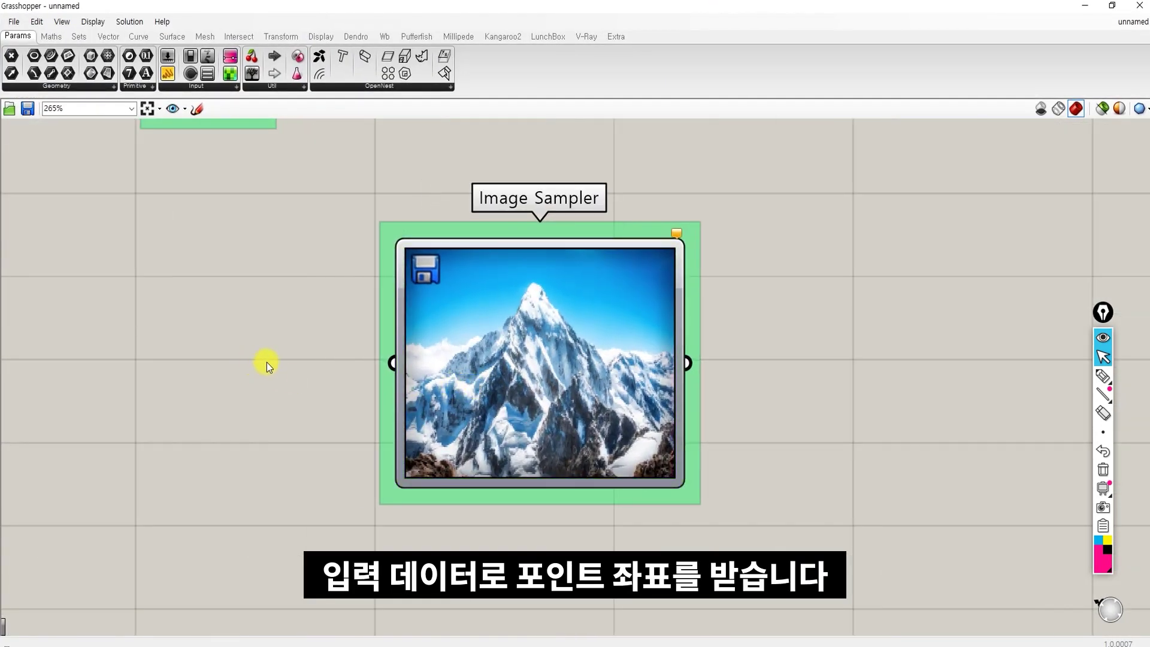
- Annotate the Image Sampler's input as point and its output as (r,g,b), brightness and Hue, then clear the pen marks
key(ctrl+shift+3)
mouse_move(273, 366)
mouse_down()
mouse_move(363, 368)
mouse_move(335, 384)
mouse_up()
mouse_move(222, 291)
mouse_down()
mouse_move(221, 351)
mouse_move(216, 314)
mouse_up()
drag(240, 299, 262, 304)
drag(269, 276, 268, 324)
drag(262, 296, 273, 293)
mouse_move(694, 360)
mouse_down()
mouse_move(758, 365)
mouse_move(746, 372)
mouse_up()
mouse_move(783, 279)
mouse_down()
mouse_move(839, 367)
mouse_move(884, 358)
mouse_up()
drag(775, 400, 774, 429)
drag(790, 400, 817, 427)
drag(794, 441, 786, 492)
mouse_move(764, 236)
mouse_down()
mouse_move(749, 247)
mouse_move(757, 479)
mouse_up()
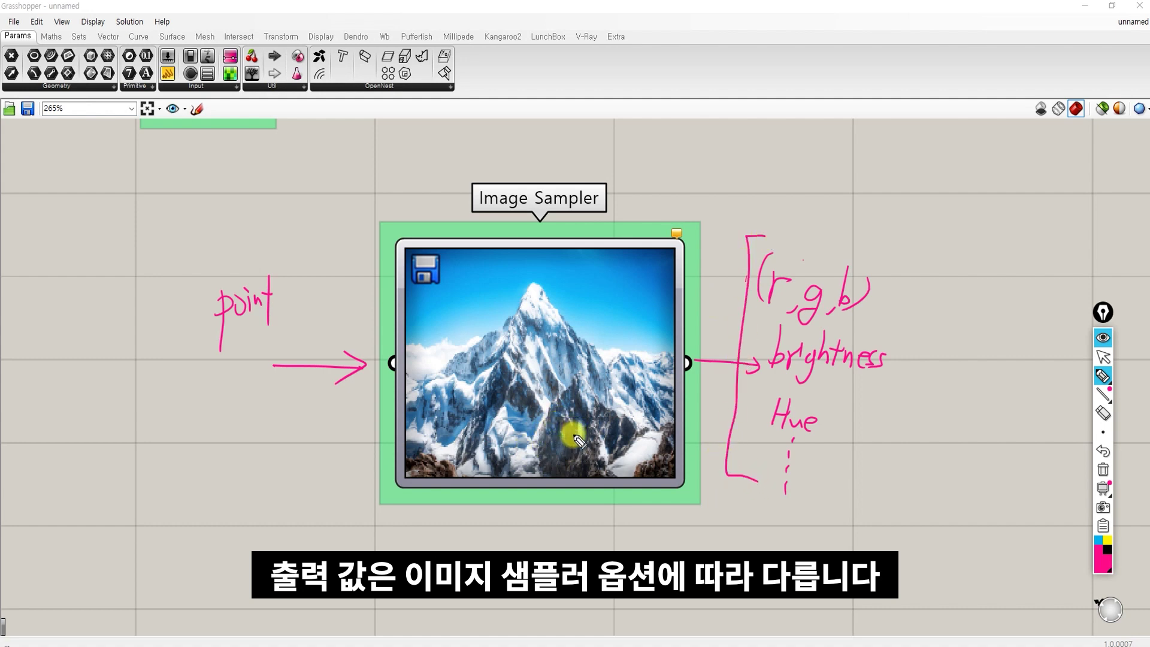
key(ctrl+shift+7)
key(ctrl+shift+2)
click(583, 402)
double_click(584, 336)
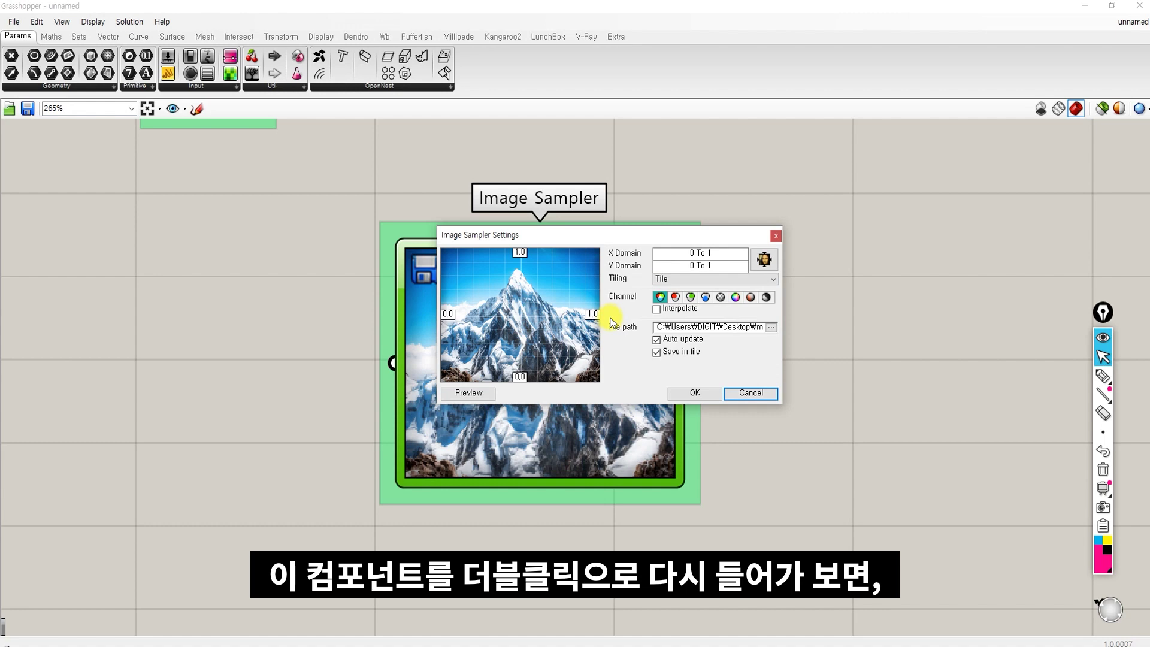
click(765, 298)
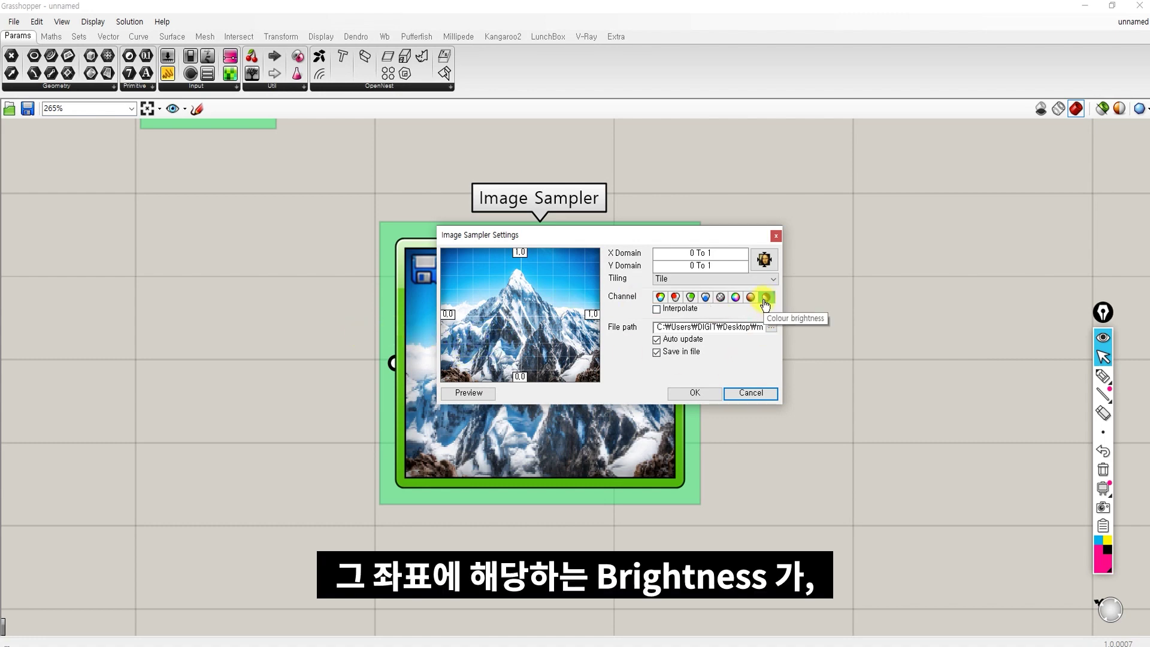
click(695, 393)
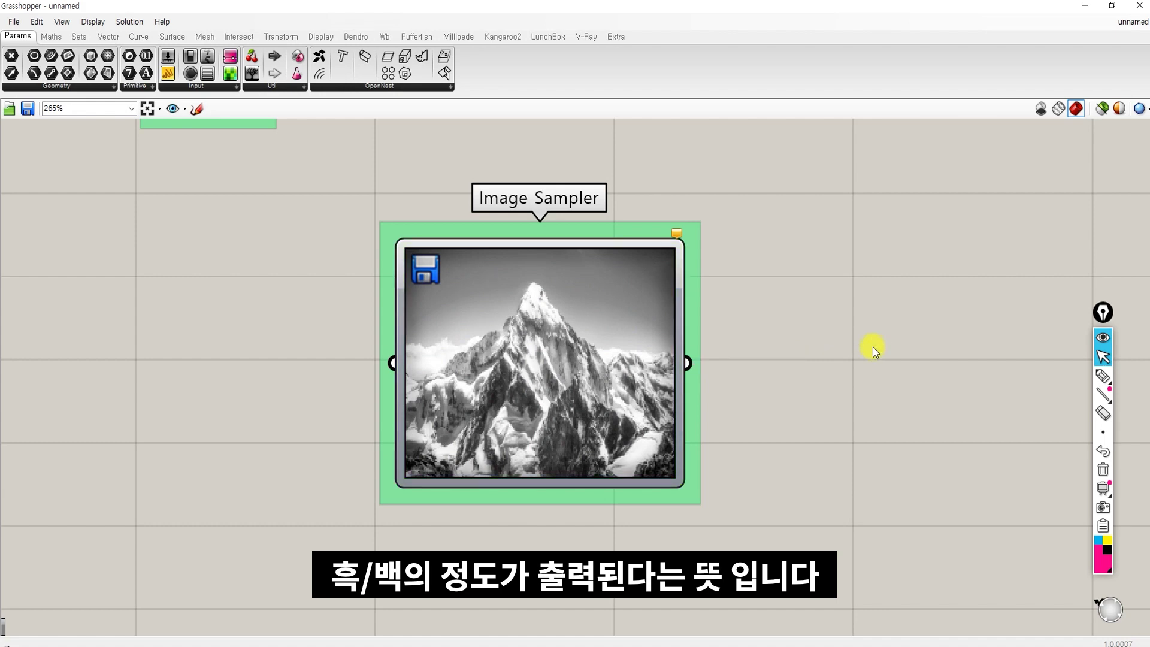
- Add a panel beside the Image Sampler and connect it to the sampler's output
double_click(862, 362)
text(panel)
key(Return)
drag(689, 362, 742, 359)
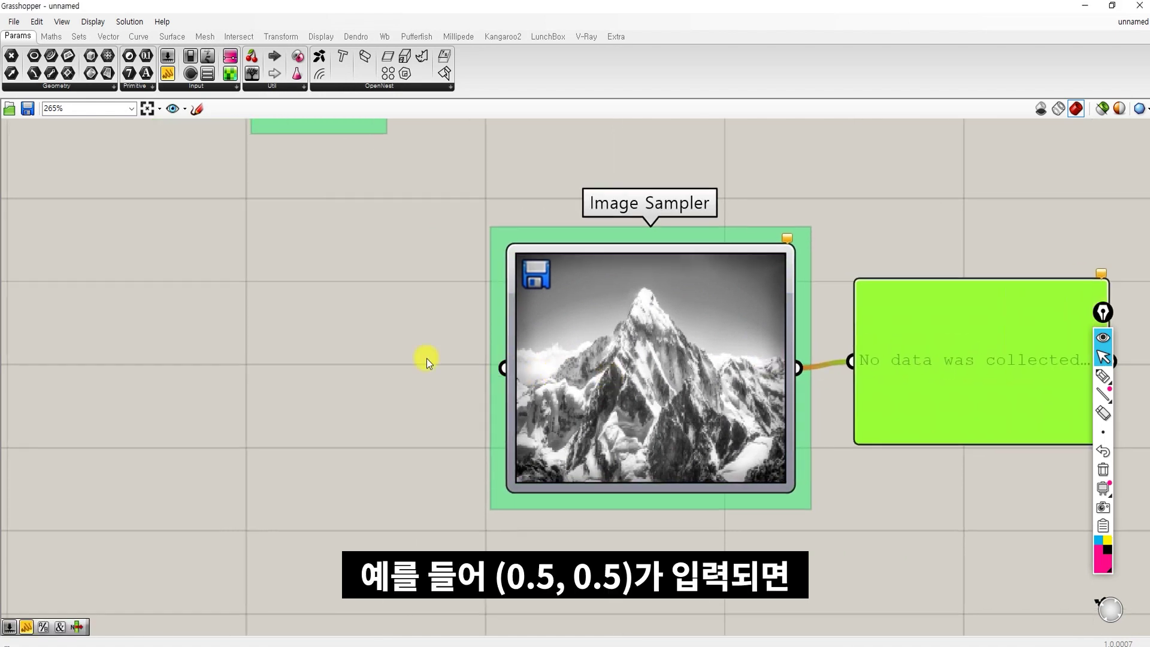
- Add a panel containing 0.5,0.5 and feed it into the Image Sampler as the test point
double_click(289, 362)
text(panel)
key(Return)
double_click(289, 361)
text(0.5,0.5)
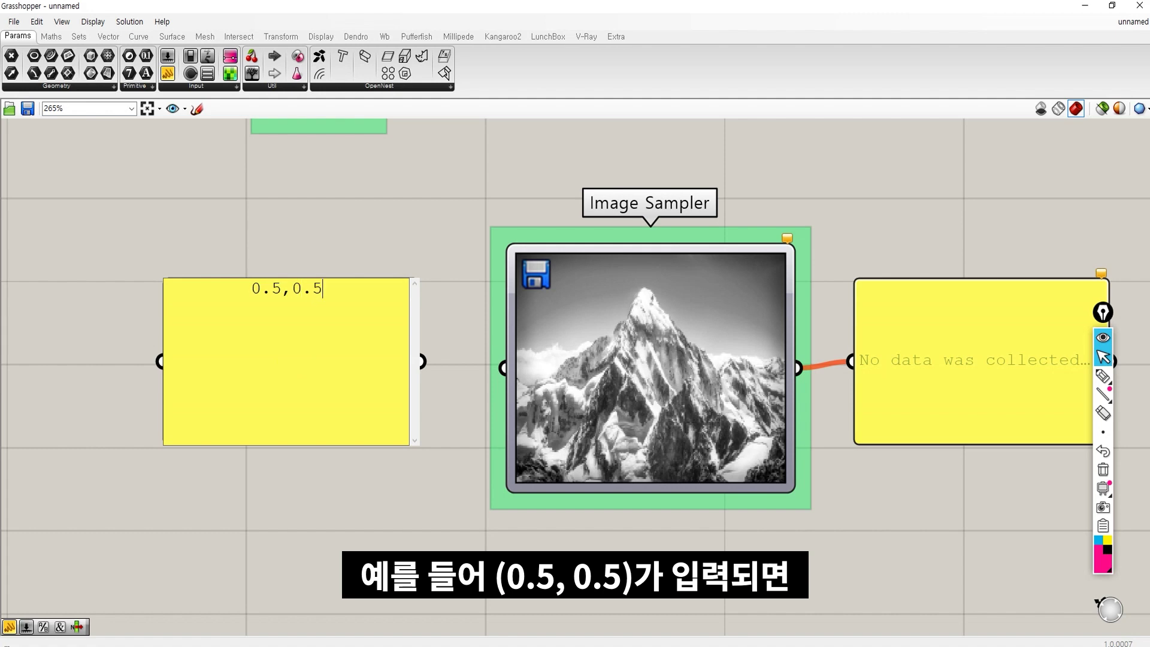
click(387, 267)
drag(423, 361, 648, 372)
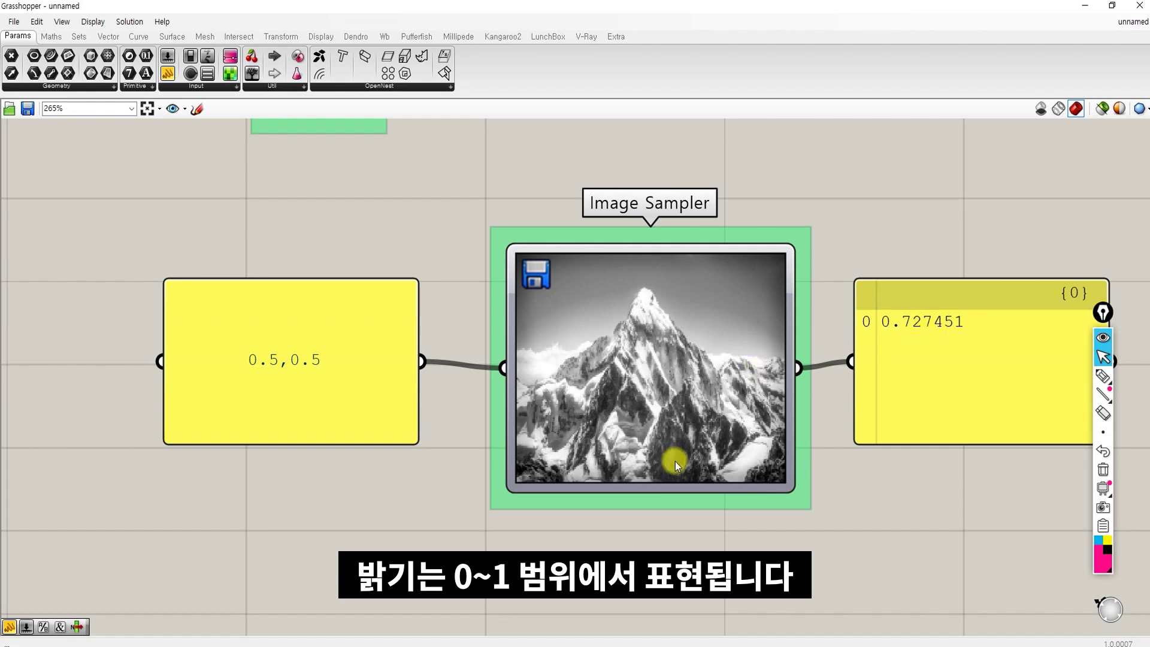
- Change the test point panel's coordinates to 0.7,0.05
double_click(252, 382)
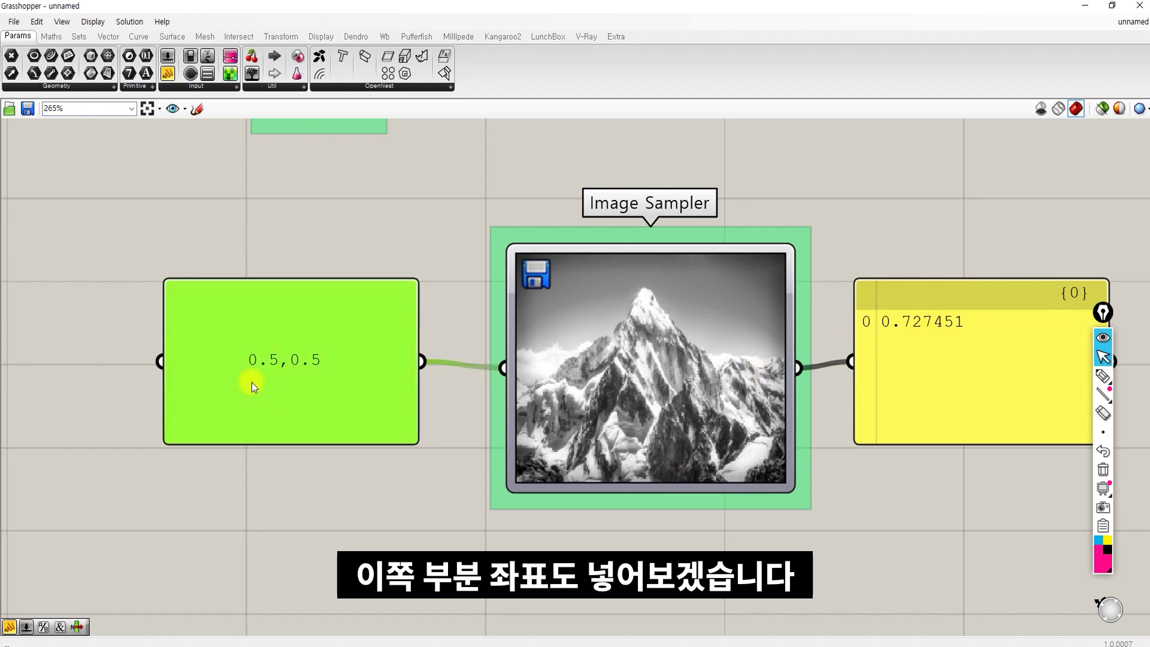
text(0.7,0.06)
key(BackSpace)
text(5)
click(390, 218)
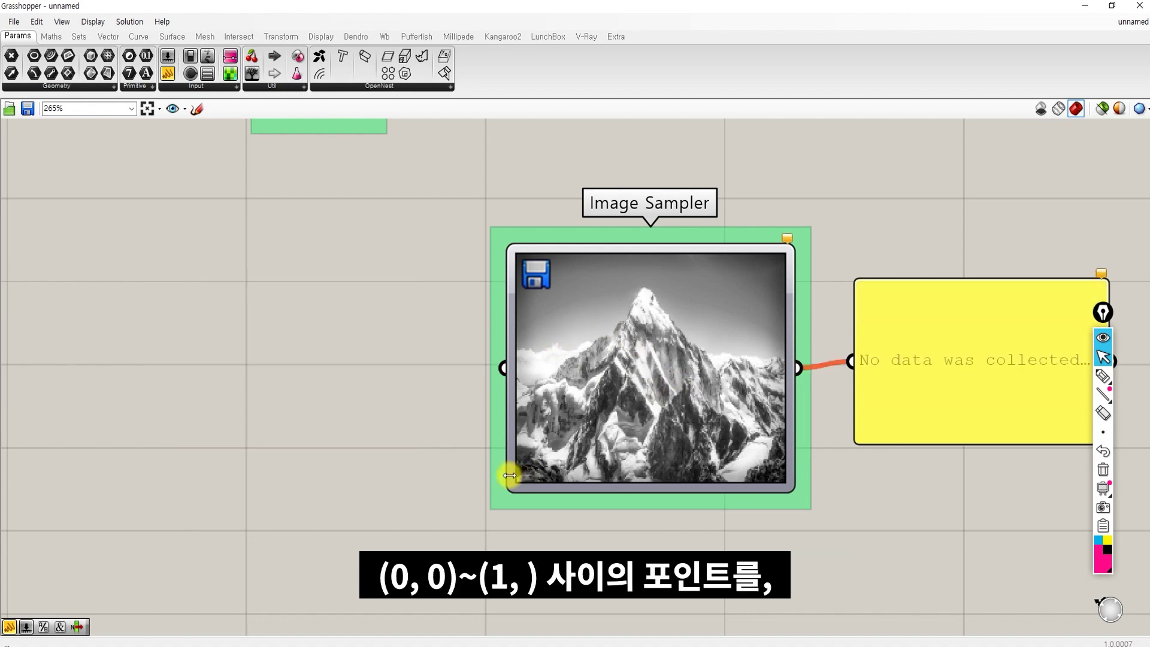
- Examine the cell centre points on the divided surface in the Rhino Perspective viewport
scroll(688, 339, down, 3)
right_drag(688, 336, 617, 441)
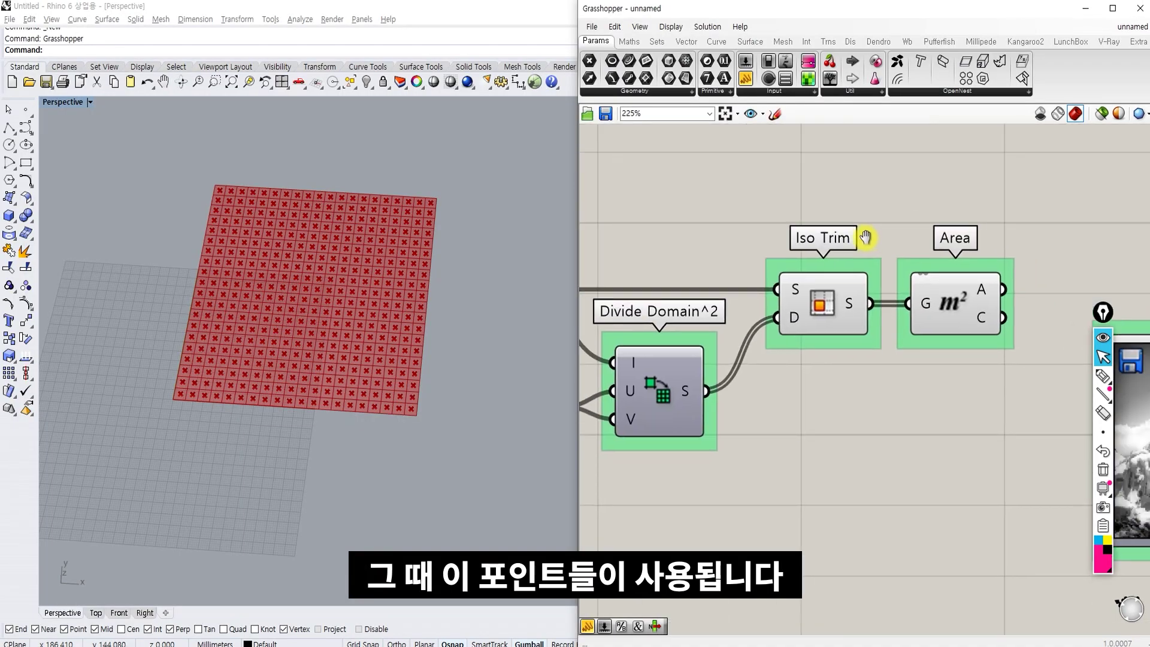
scroll(776, 280, down, 3)
right_drag(775, 281, 716, 311)
right_drag(336, 330, 297, 366)
scroll(286, 388, up, 5)
scroll(288, 387, down, 4)
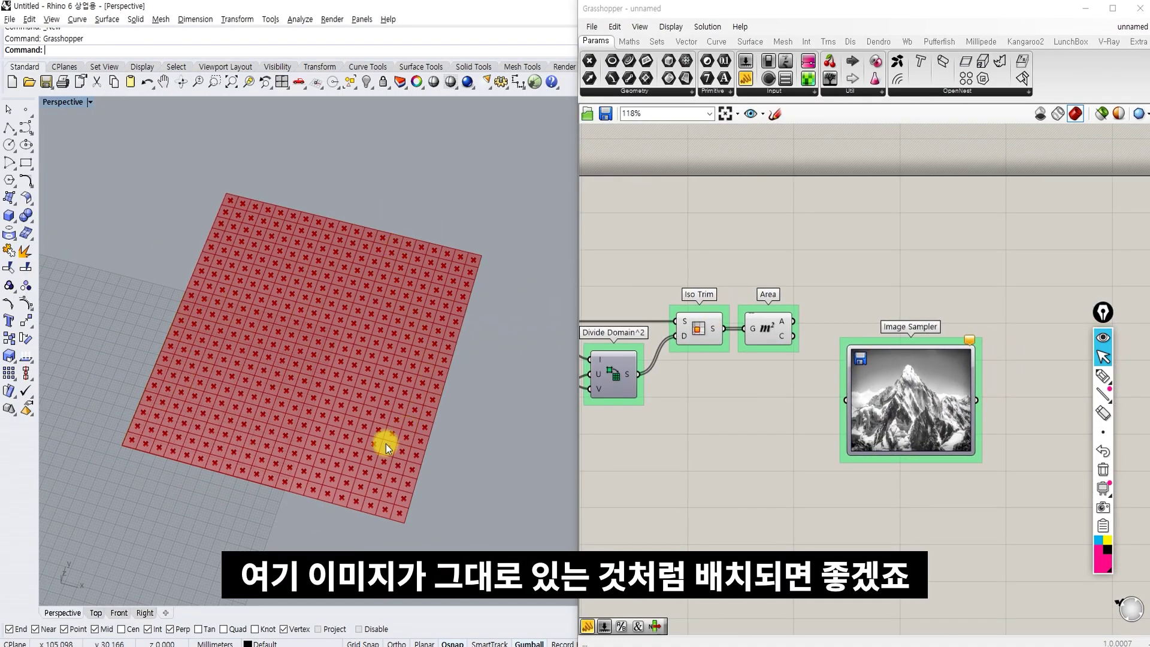
- Make room before the Image Sampler, add a panel fed by Area's C output, and look through its point coordinates
right_drag(743, 417, 758, 417)
alt+drag(813, 387, 877, 386)
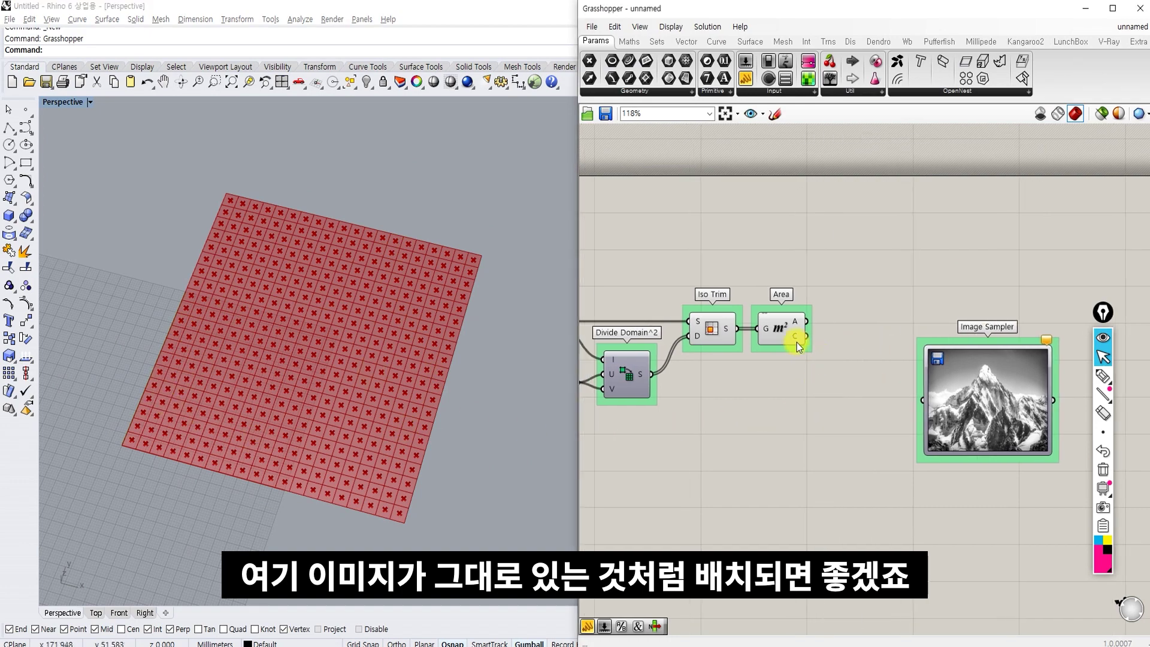
double_click(849, 318)
text(//)
key(Return)
drag(849, 317, 876, 307)
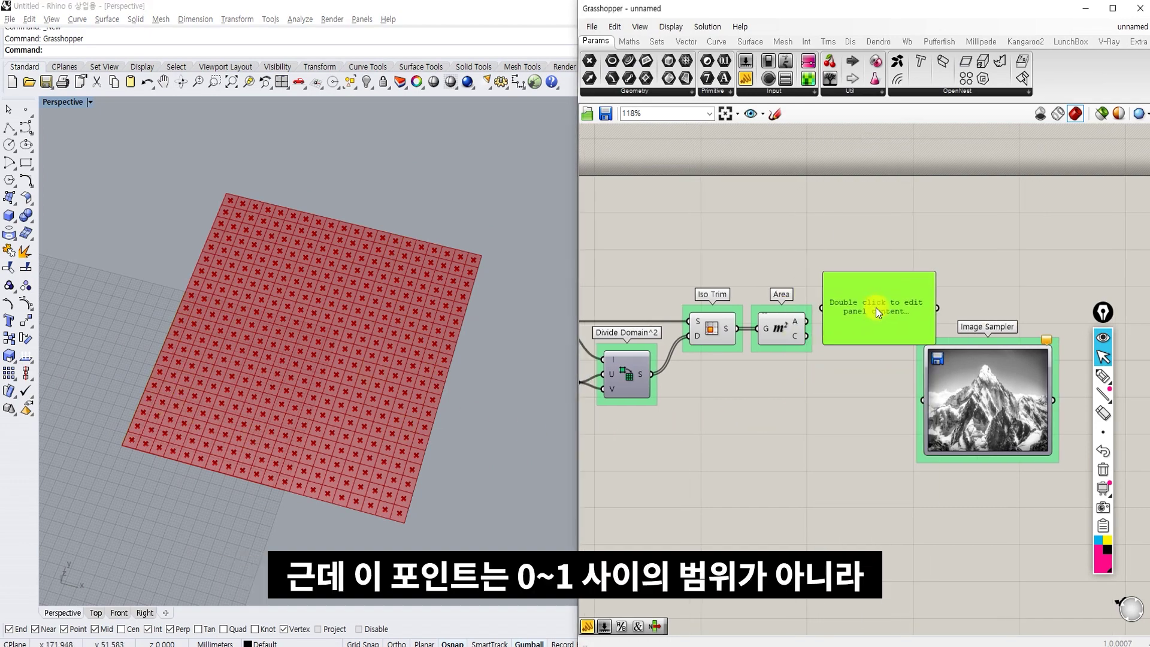
drag(806, 336, 820, 307)
scroll(899, 267, up, 2)
drag(944, 262, 943, 297)
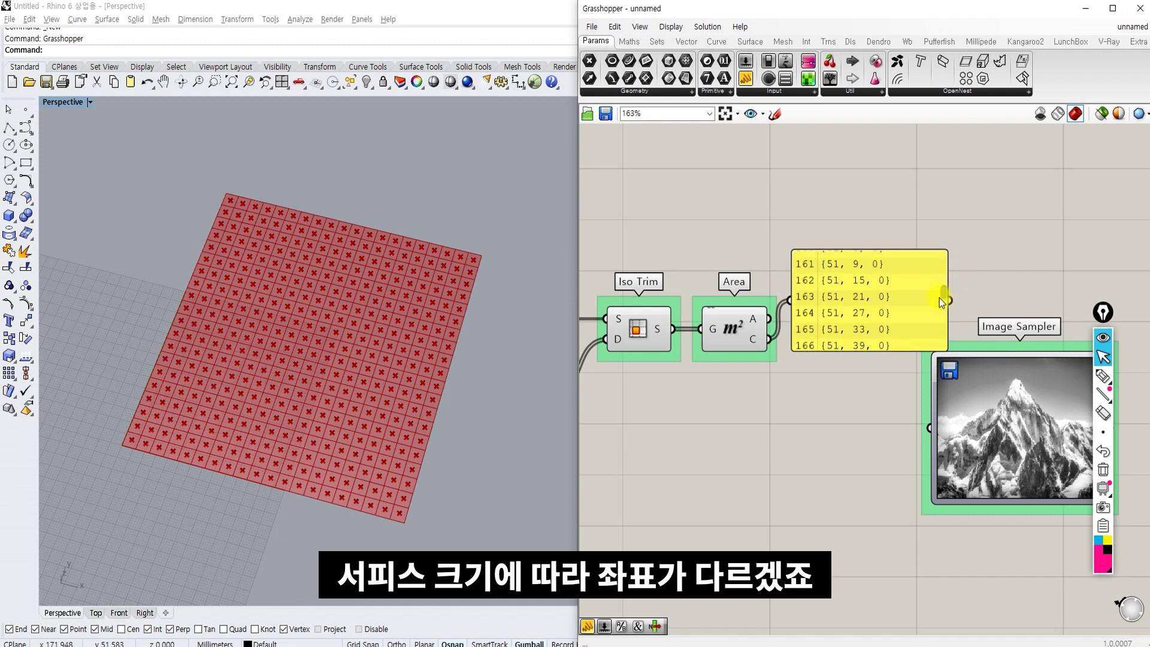
- Add a Surface Closest Point component below Area and label its group "Surface CP"
scroll(943, 297, down, 2)
double_click(825, 390)
text(surface cp)
click(812, 329)
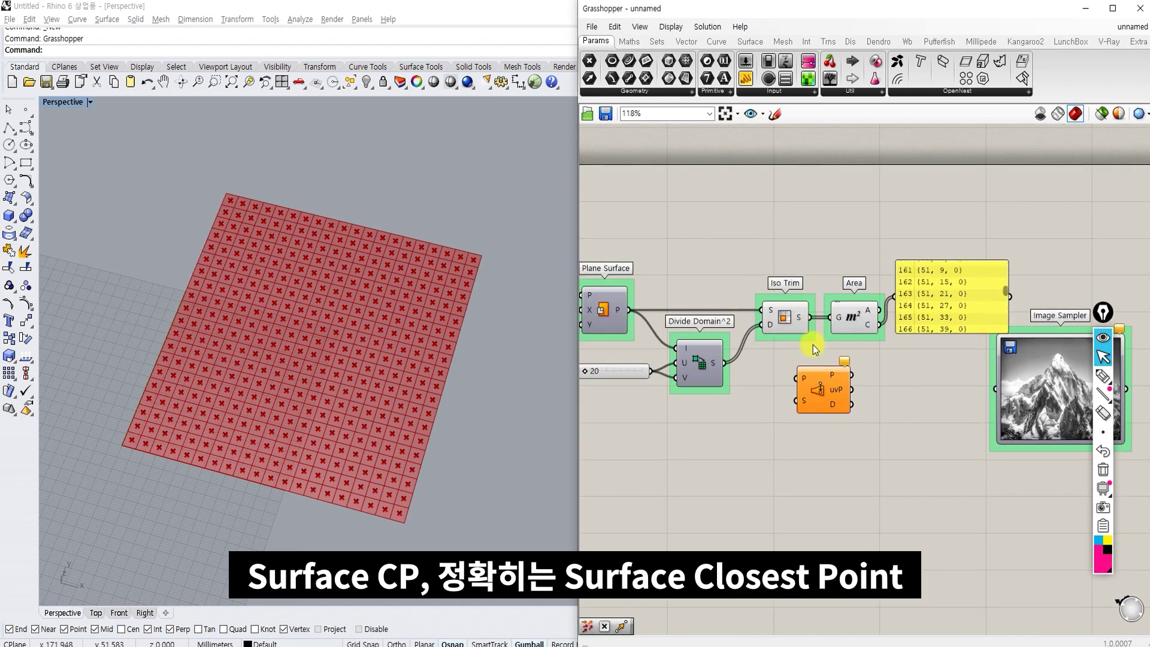
right_click(836, 425)
text(S)
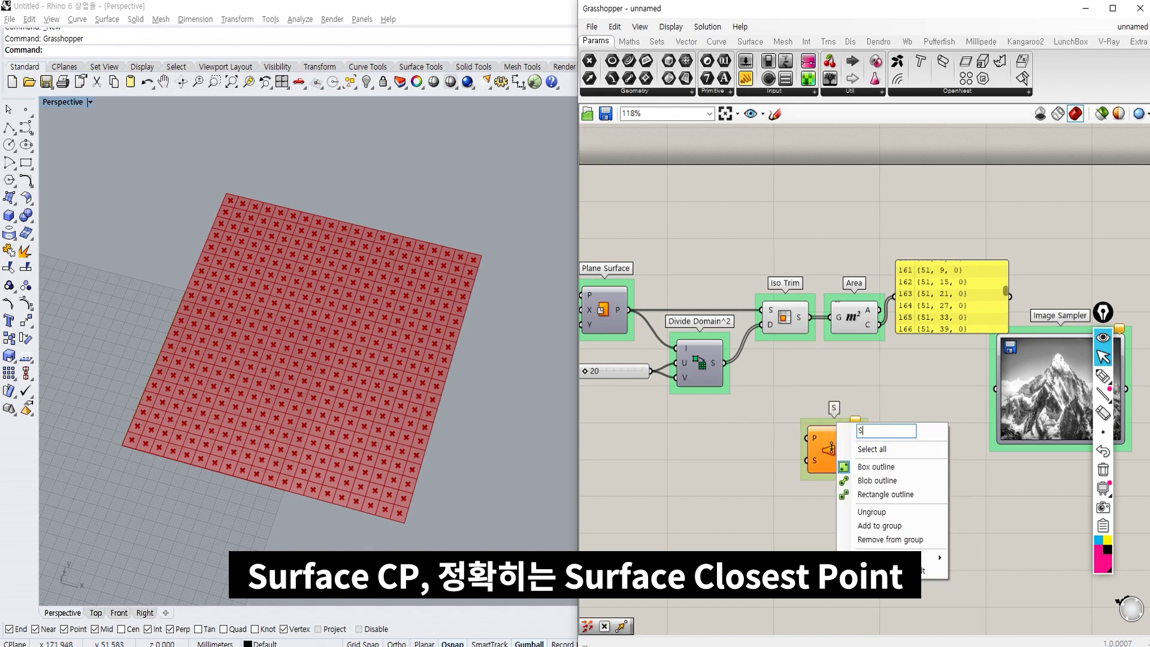
text(urface CP)
key(Return)
scroll(826, 443, up, 6)
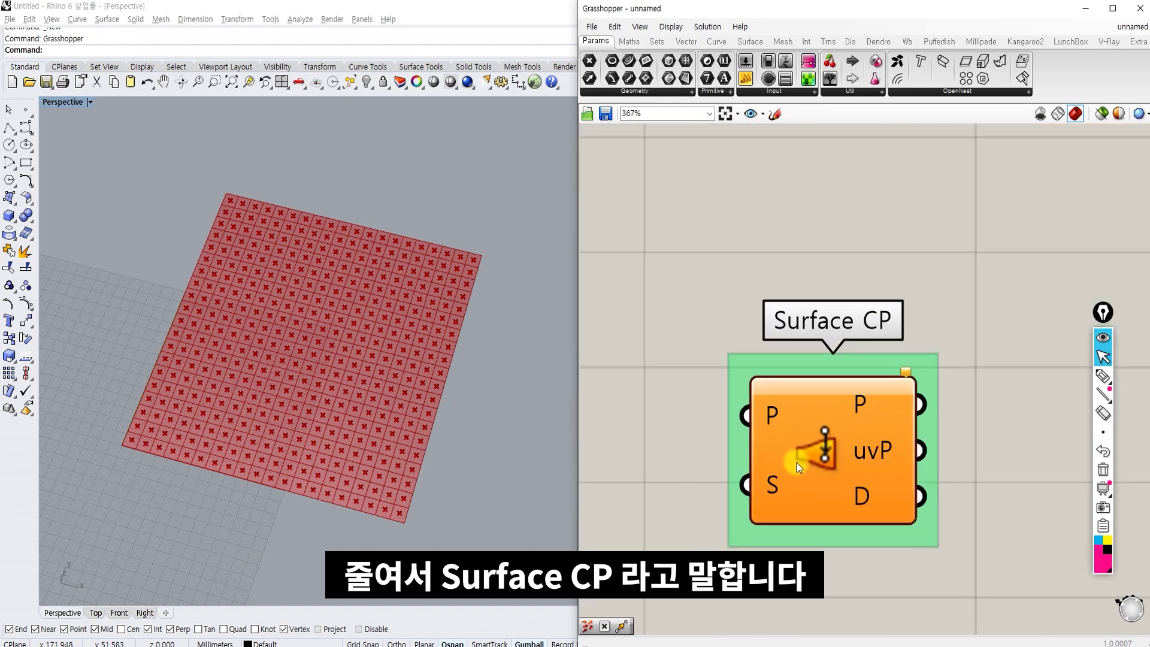
- Feed Area's C output into Surface CP's P input and the Plane Surface into its S input
scroll(838, 418, down, 4)
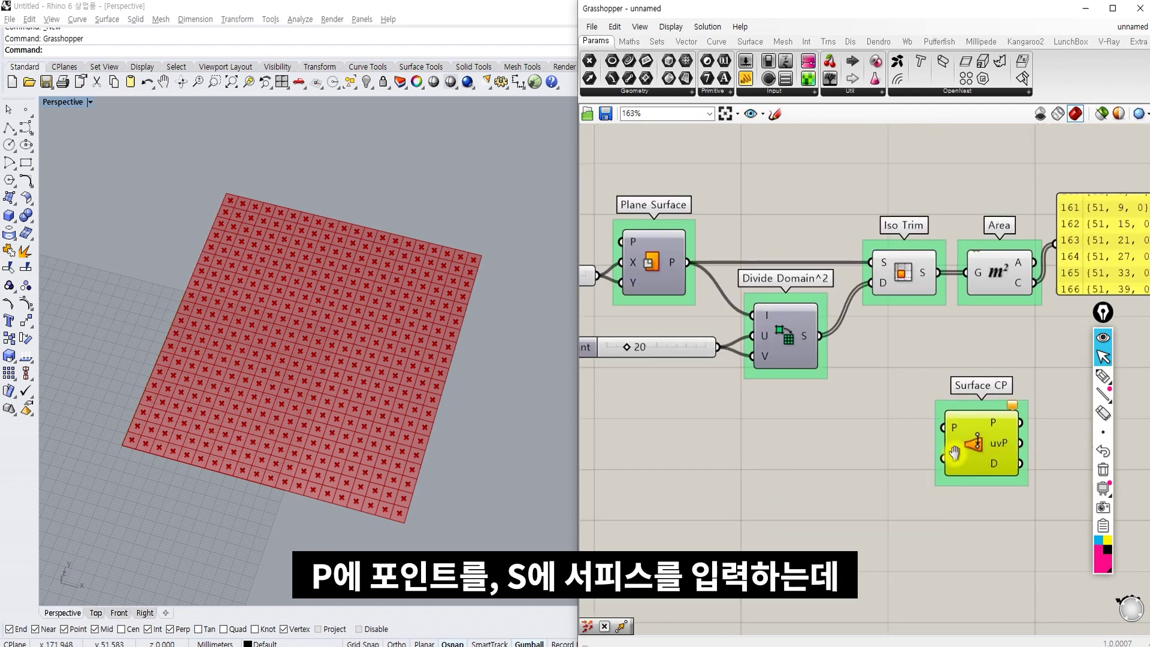
double_click(792, 11)
drag(659, 378, 658, 417)
drag(693, 430, 333, 274)
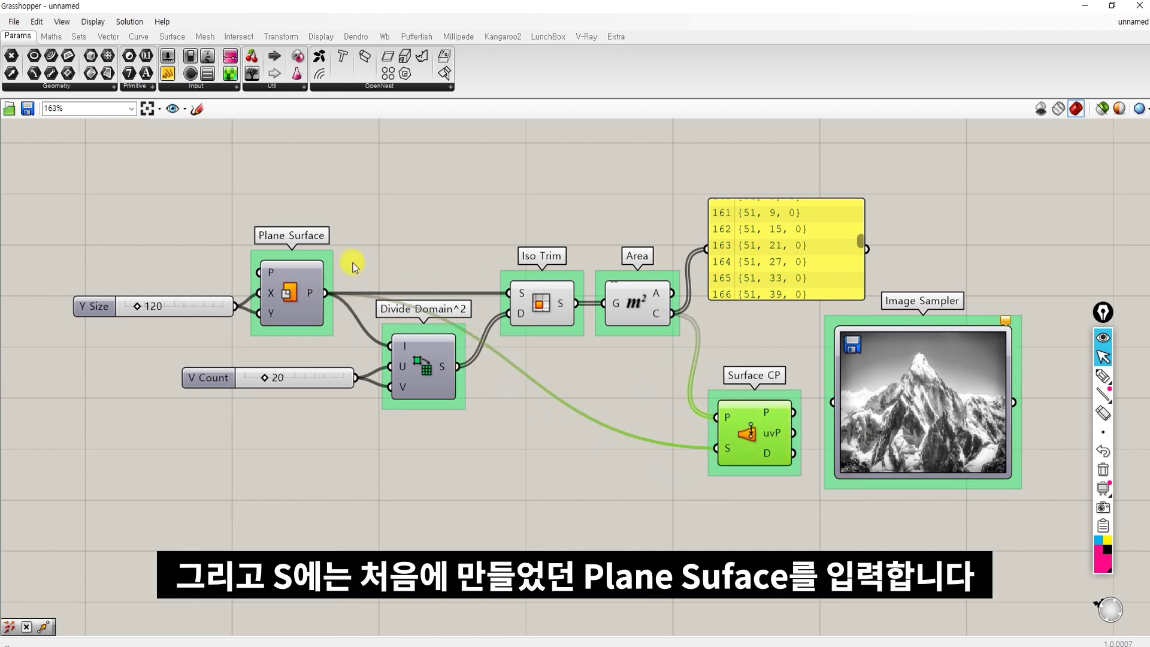
click(534, 338)
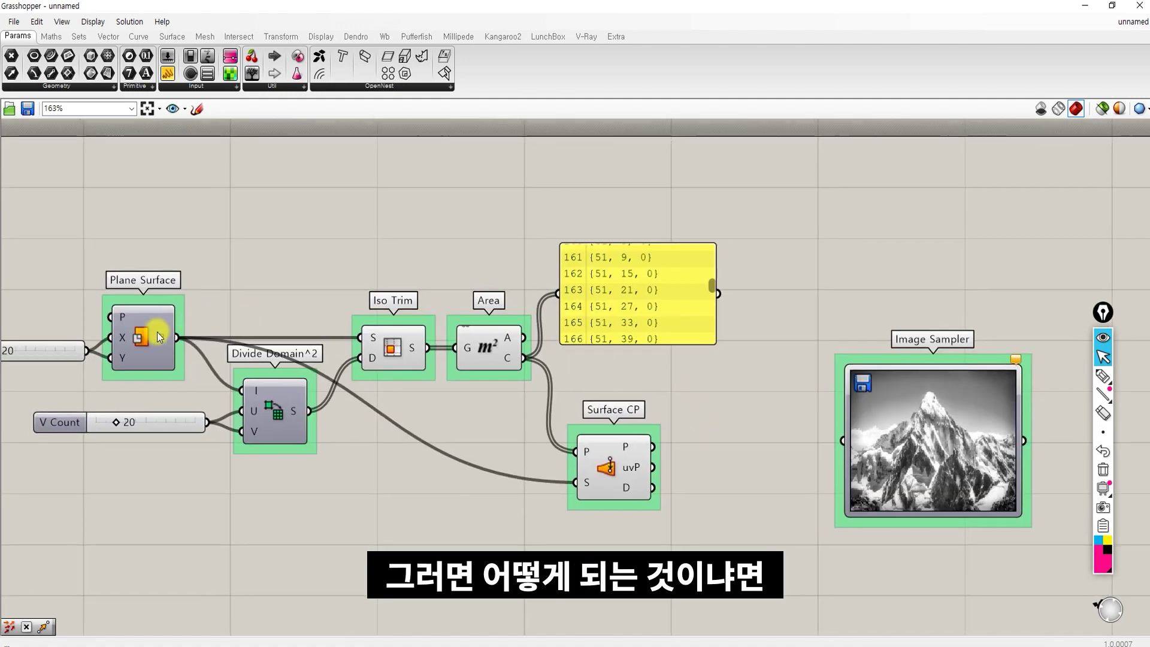
click(154, 337)
click(490, 355)
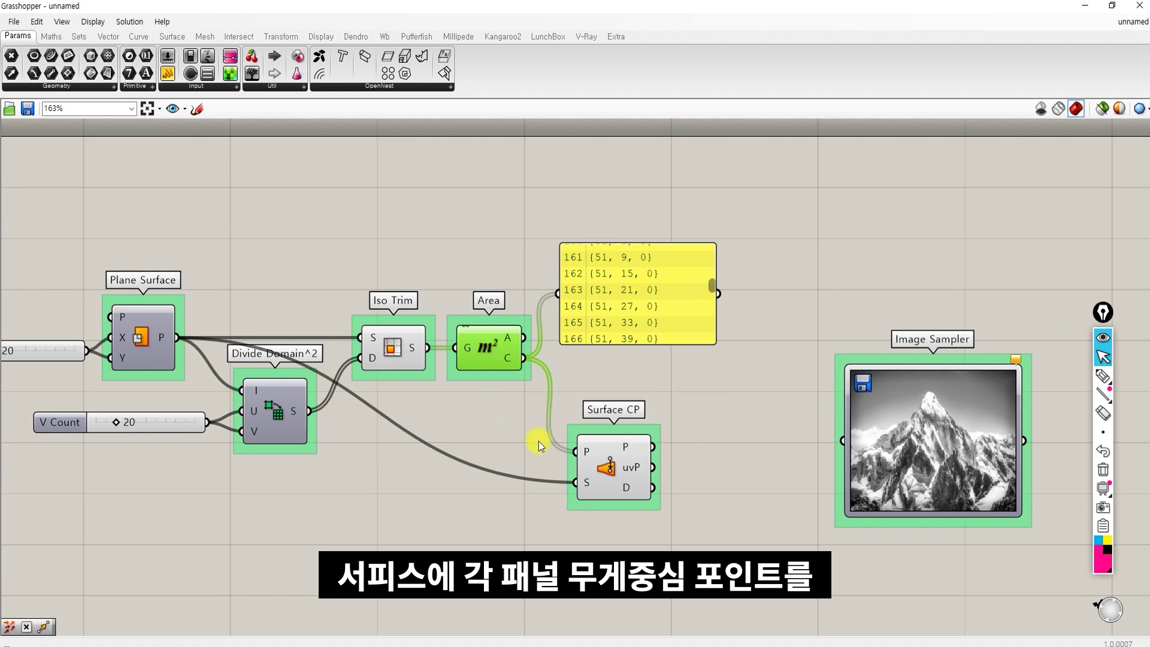
scroll(589, 428, up, 4)
scroll(606, 466, up, 3)
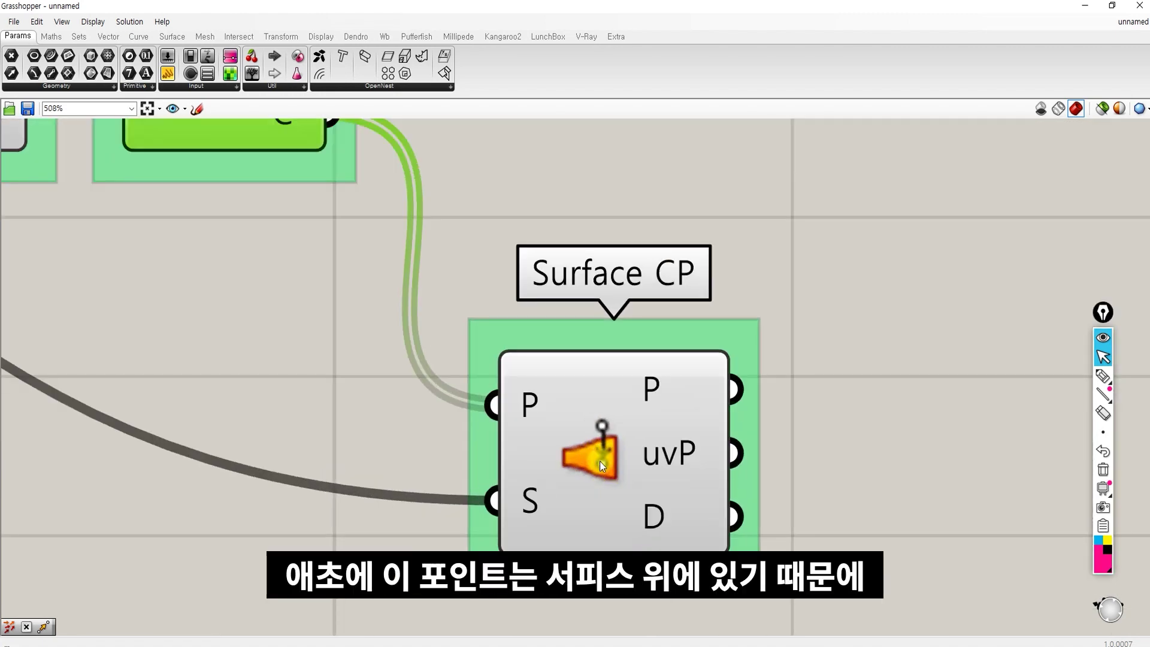
- Add a panel fed by Surface CP's P output and return the Area centroid panel to its first entries for comparison
scroll(599, 462, down, 5)
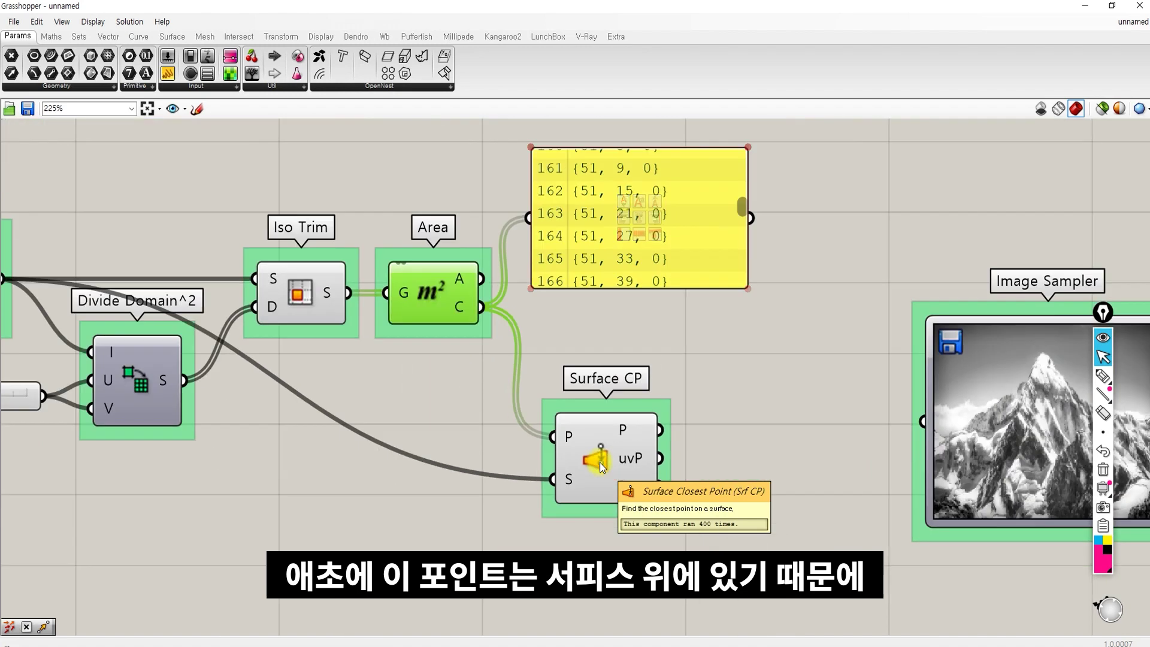
double_click(771, 394)
drag(659, 429, 693, 385)
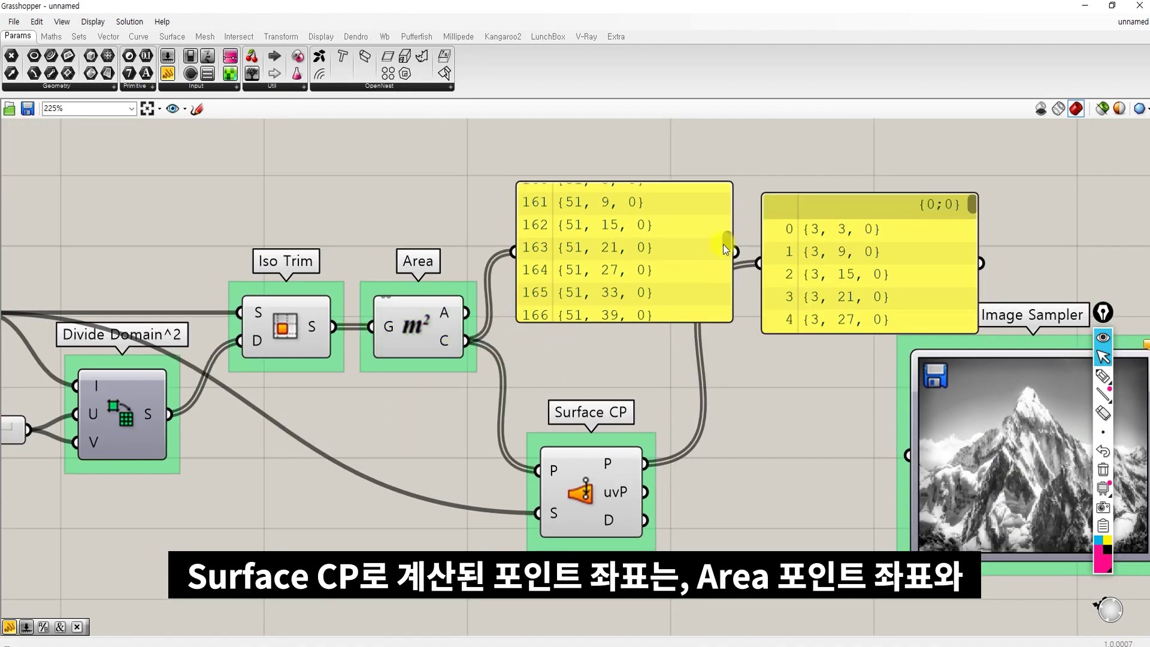
drag(724, 243, 728, 175)
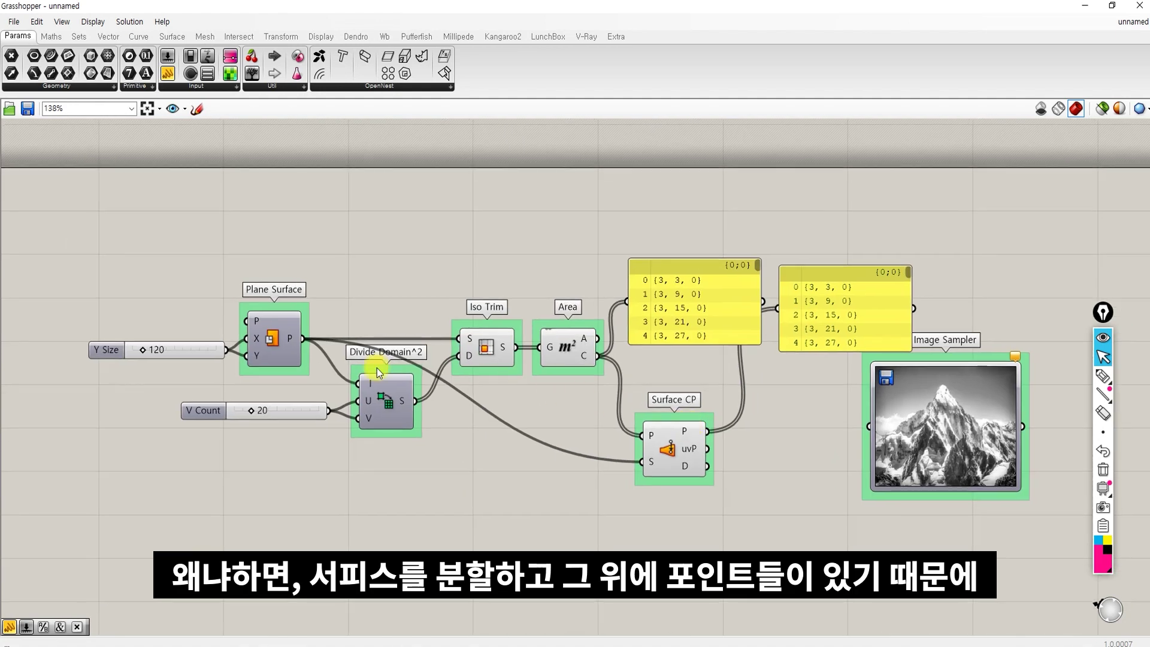
click(274, 338)
click(496, 353)
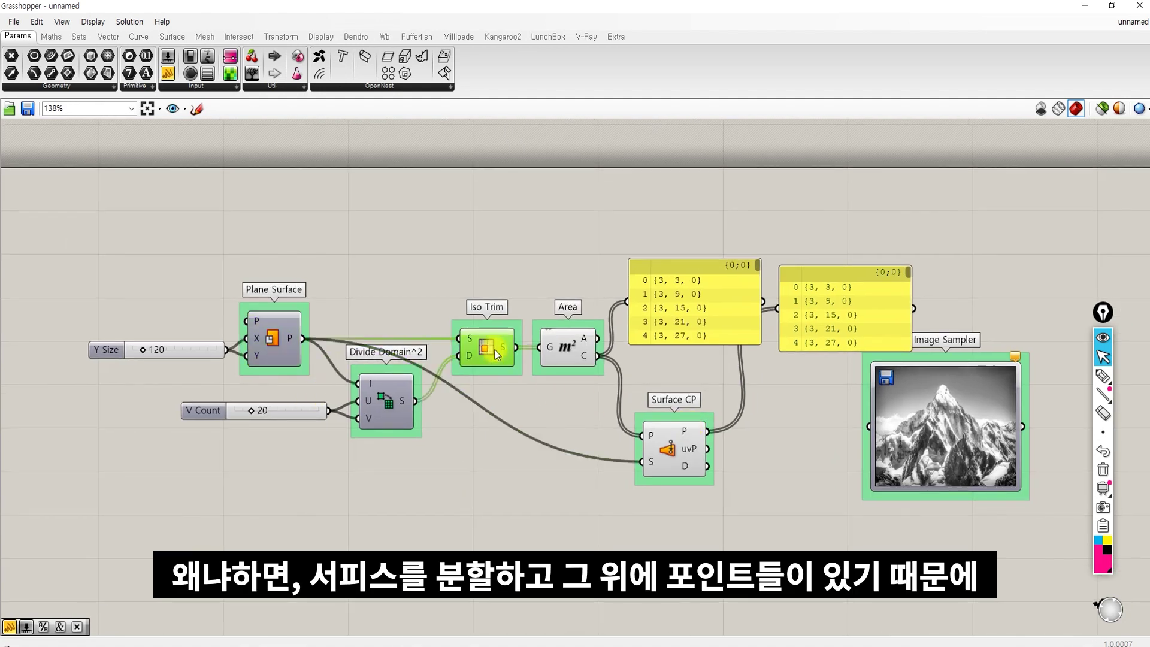
- Check the distance values on the D output of Surface CP after tracing the Area and Surface CP components
click(574, 349)
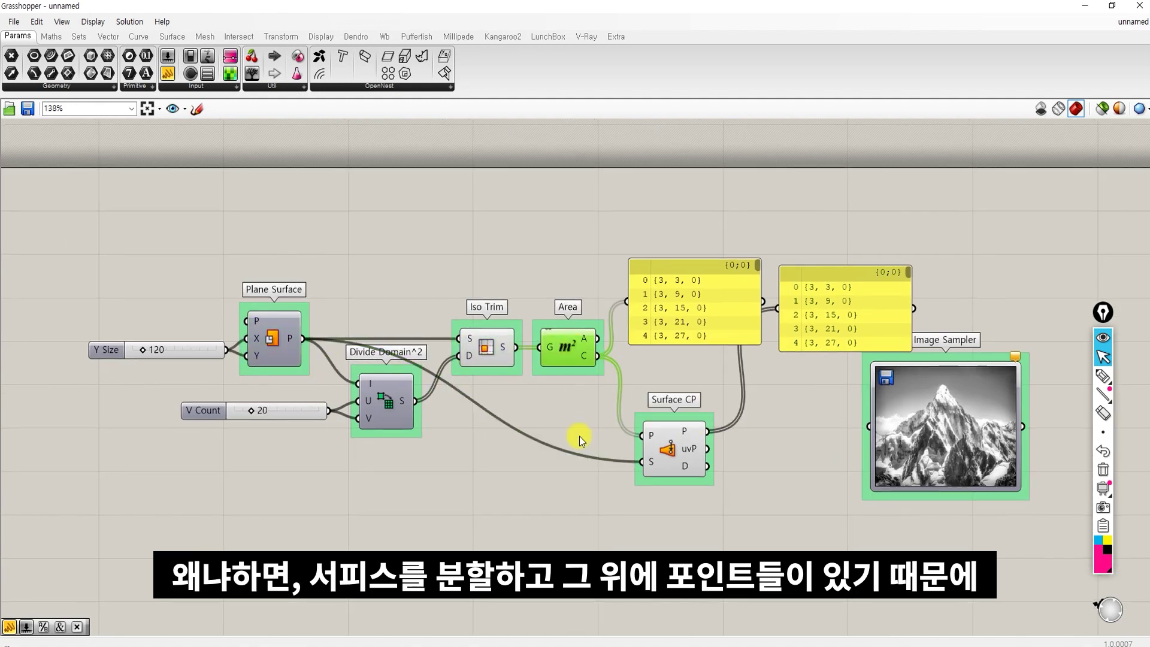
click(650, 444)
scroll(651, 452, up, 2)
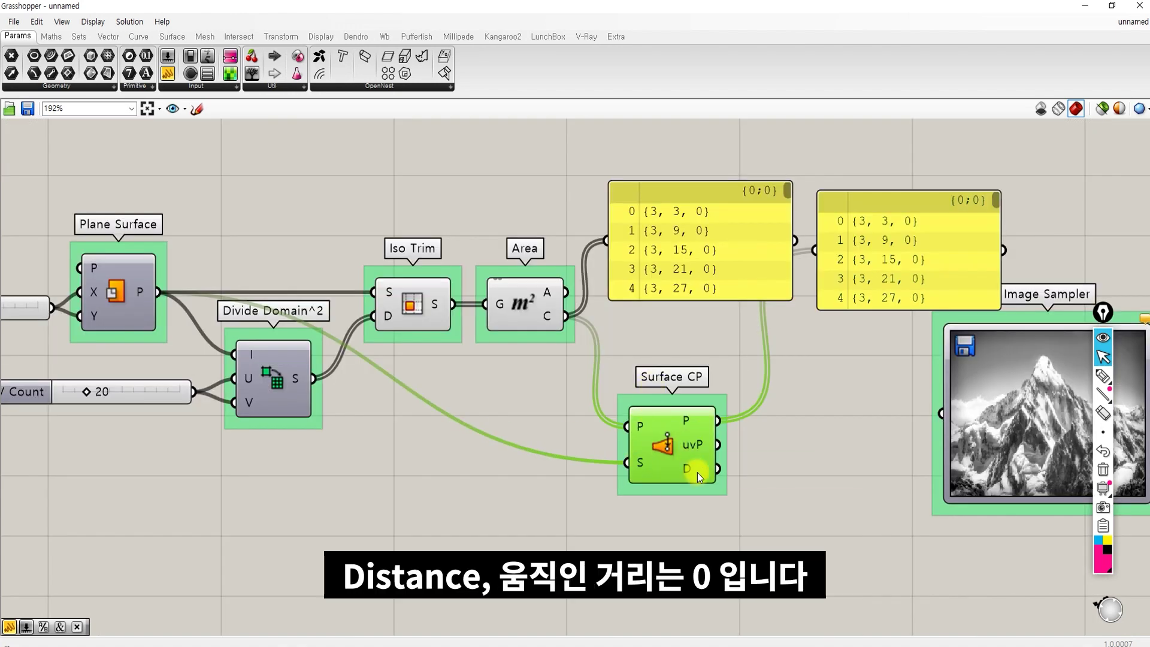
right_drag(697, 472, 679, 416)
mouse_move(678, 415)
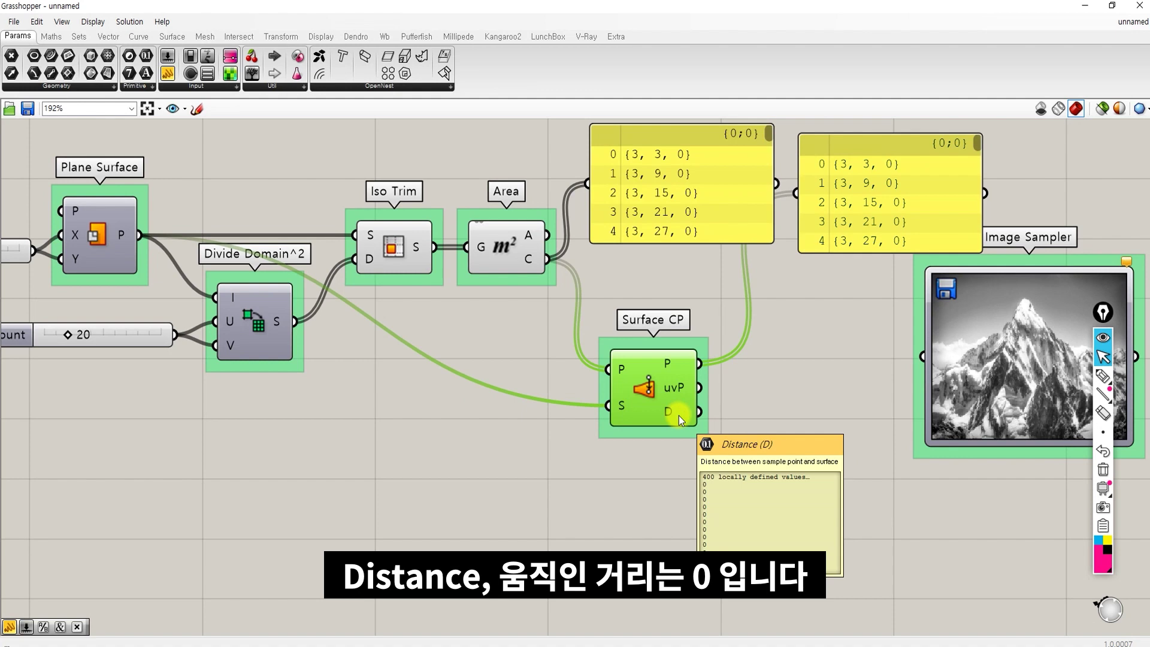
- Feed the second panel from Surface CP's uvP output and reparameterize Surface CP's S input
right_drag(702, 410, 693, 451)
mouse_move(689, 429)
mouse_down()
mouse_move(707, 406)
mouse_move(690, 429)
mouse_up()
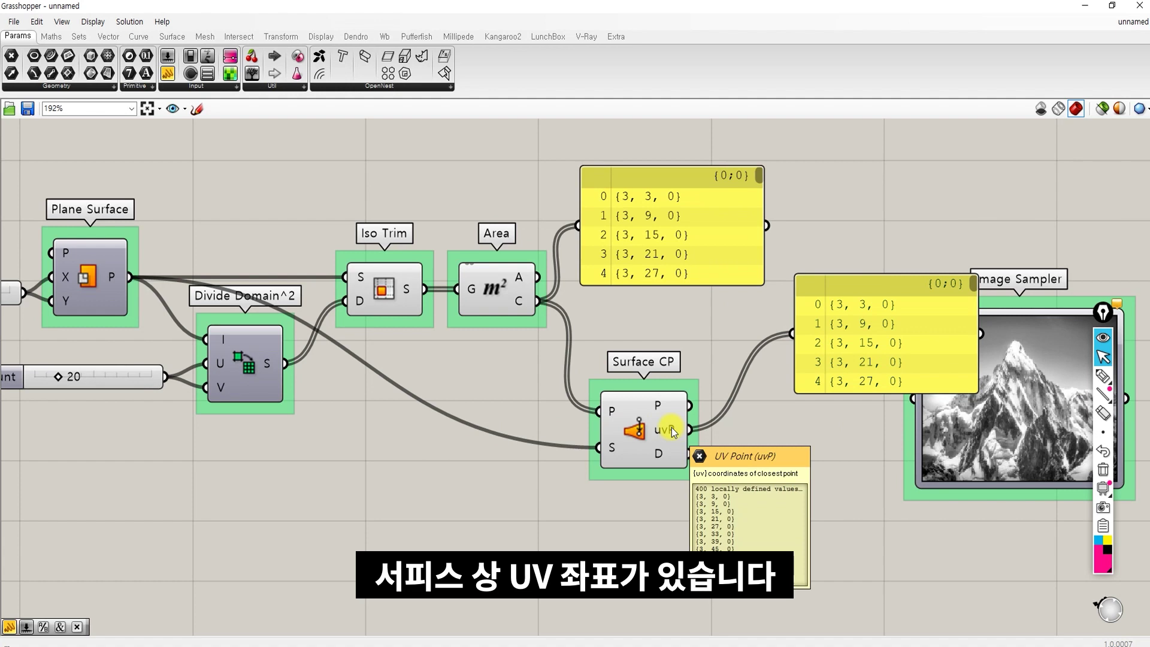
right_click(610, 444)
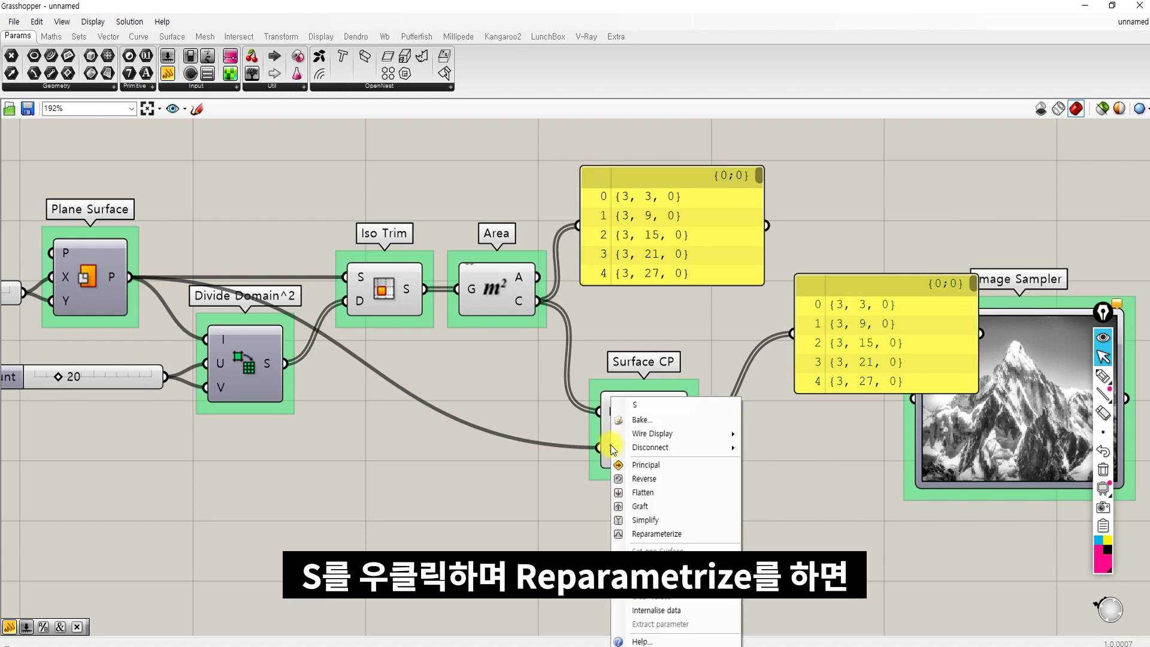
click(667, 536)
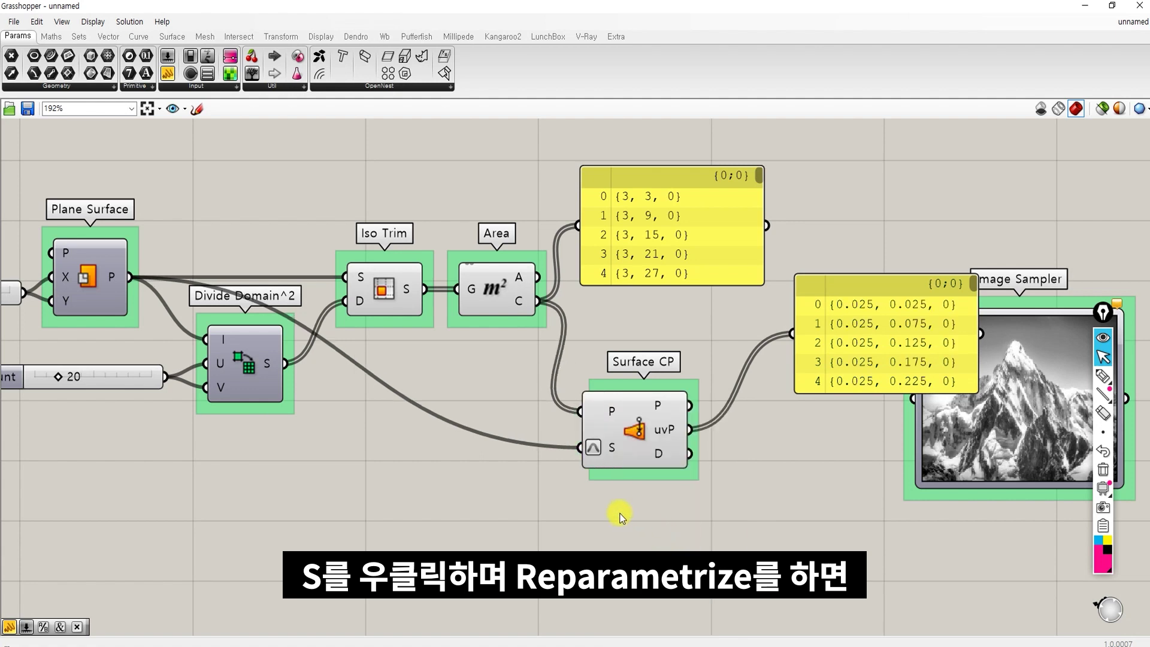
key(ctrl+shift+3)
mouse_move(496, 453)
mouse_down()
mouse_move(572, 469)
mouse_move(553, 486)
mouse_move(580, 437)
mouse_move(600, 433)
mouse_up()
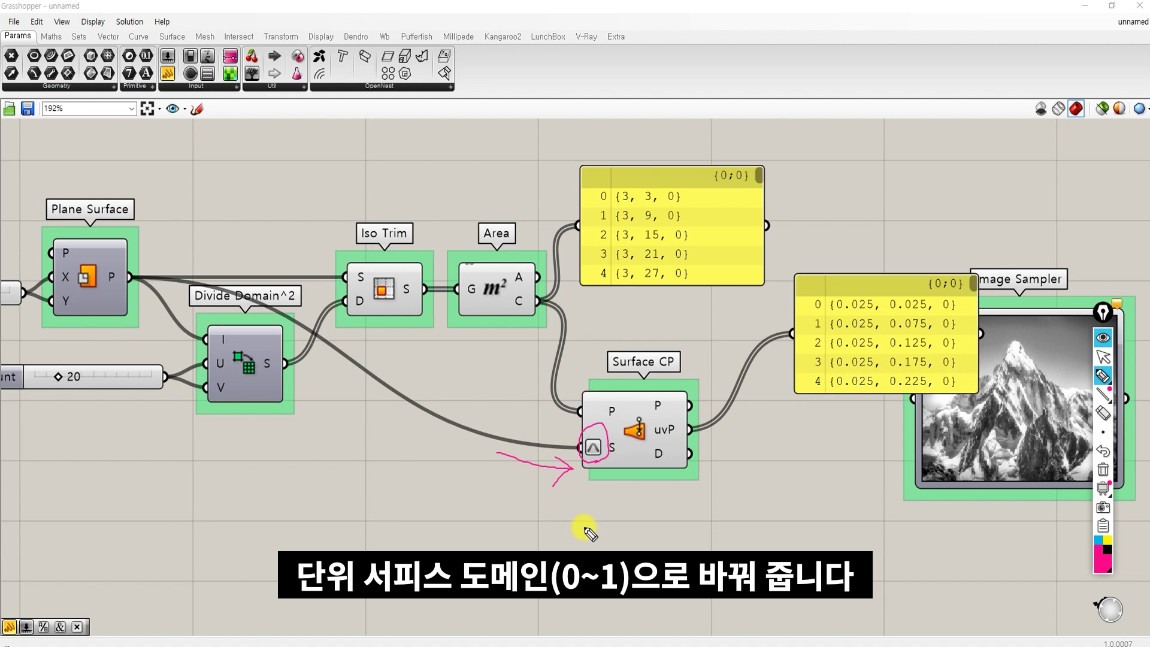
drag(449, 494, 527, 540)
mouse_move(502, 482)
mouse_down()
mouse_move(530, 519)
mouse_move(527, 539)
mouse_move(520, 522)
mouse_up()
mouse_move(512, 514)
mouse_down()
mouse_move(478, 541)
mouse_move(486, 481)
mouse_move(497, 497)
mouse_up()
drag(451, 521, 448, 522)
mouse_move(448, 466)
mouse_down()
mouse_move(450, 483)
mouse_move(474, 474)
mouse_up()
drag(602, 432, 598, 446)
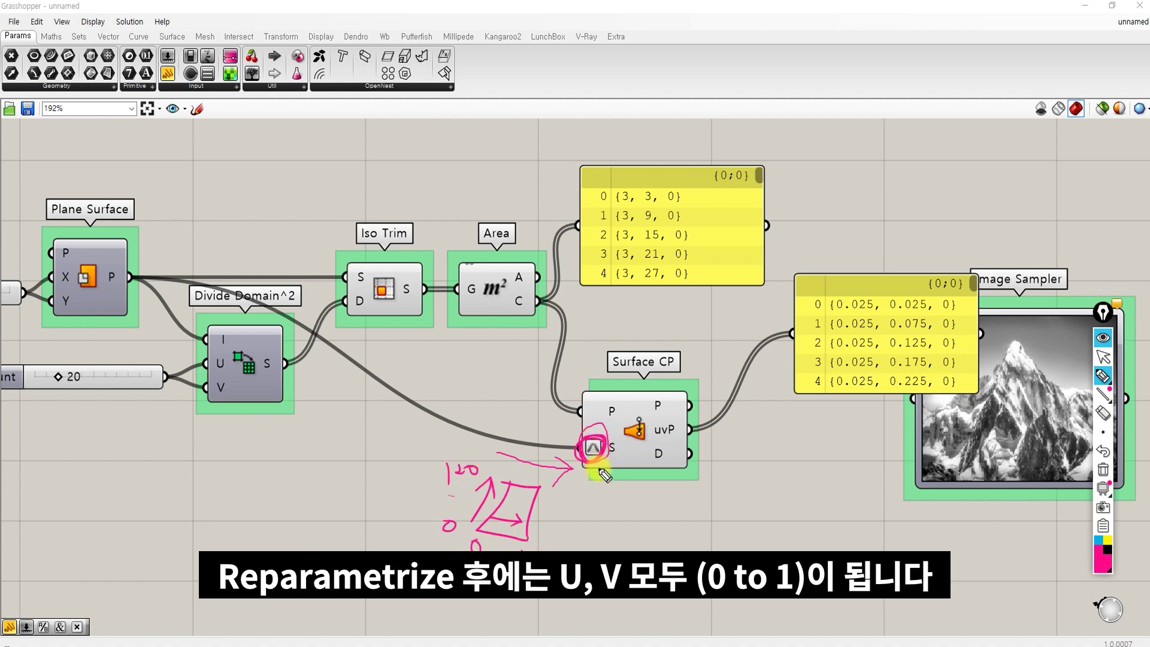
mouse_move(627, 489)
mouse_down()
mouse_move(645, 544)
mouse_move(640, 527)
mouse_up()
mouse_move(632, 523)
mouse_down()
mouse_move(629, 531)
mouse_move(621, 488)
mouse_up()
drag(607, 493, 622, 499)
drag(592, 544, 593, 544)
drag(611, 478, 598, 492)
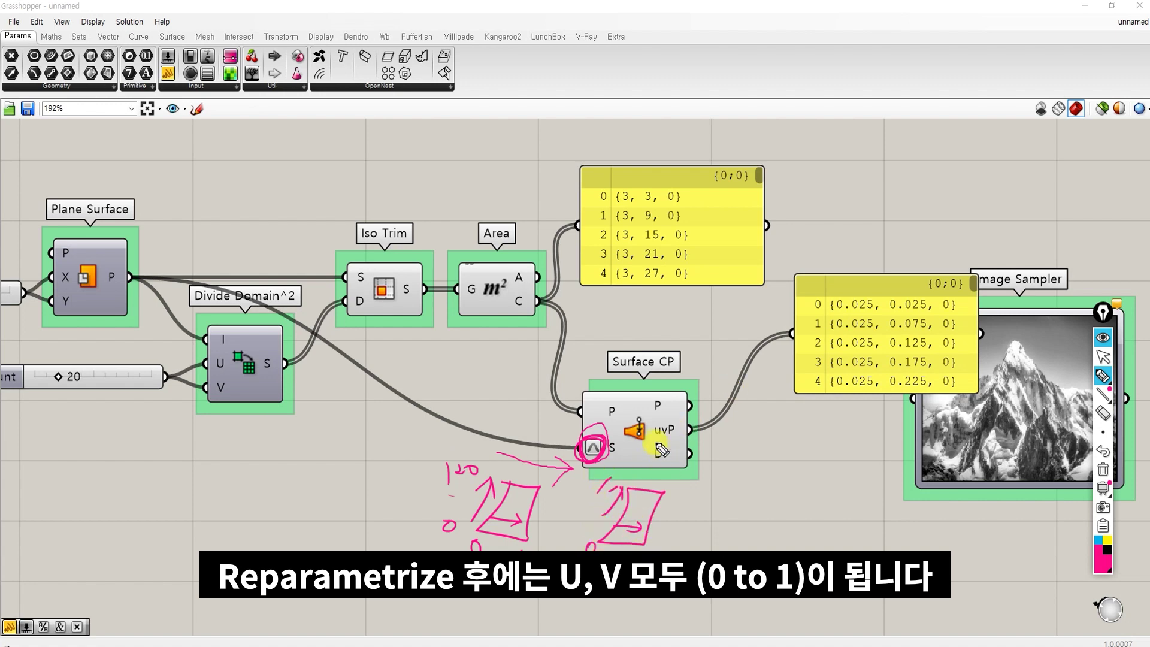
drag(645, 445, 687, 442)
mouse_move(892, 412)
mouse_down()
mouse_move(821, 375)
mouse_move(851, 411)
mouse_up()
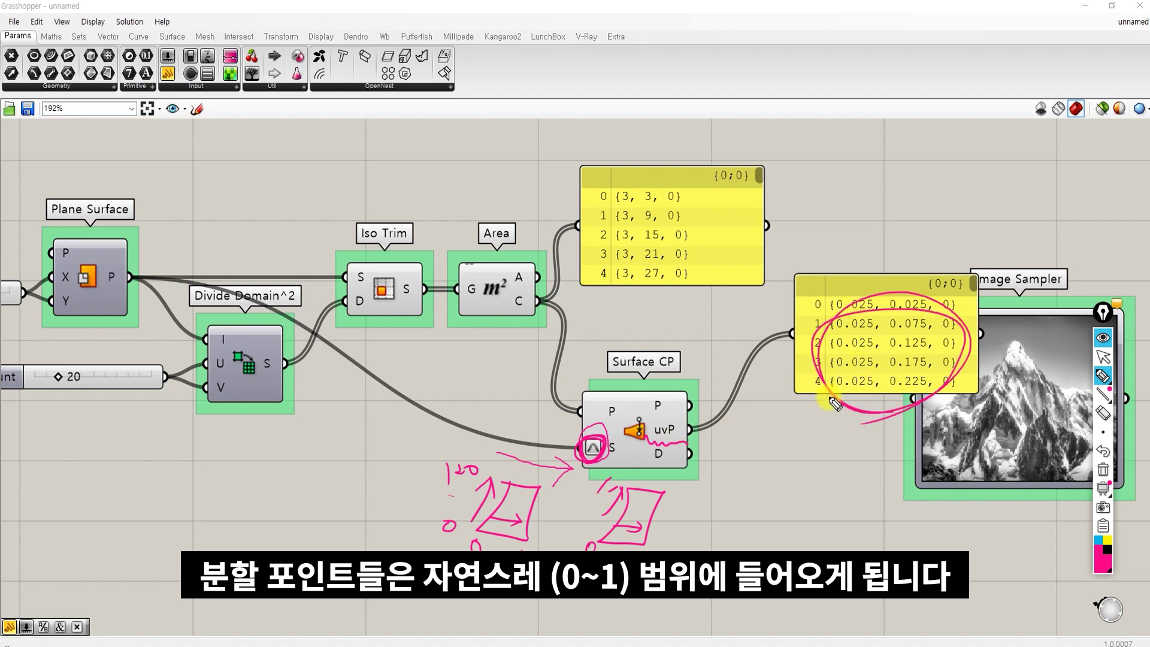
key(ctrl+shift+c)
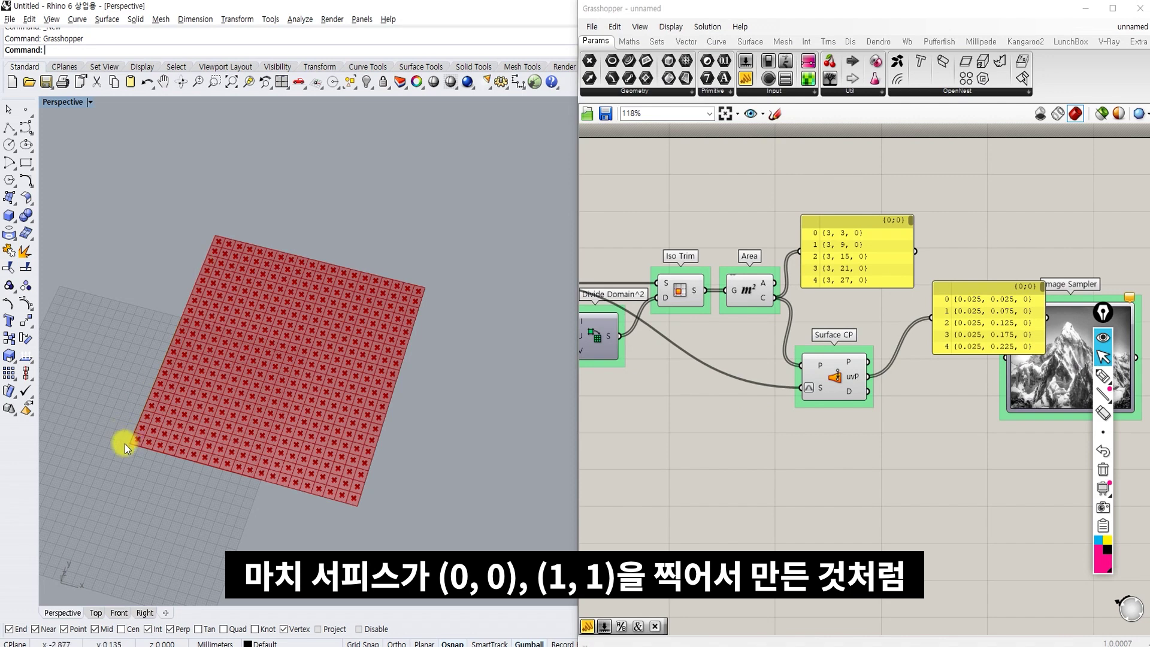
key(ctrl+shift+2)
drag(124, 435, 139, 458)
drag(422, 277, 433, 308)
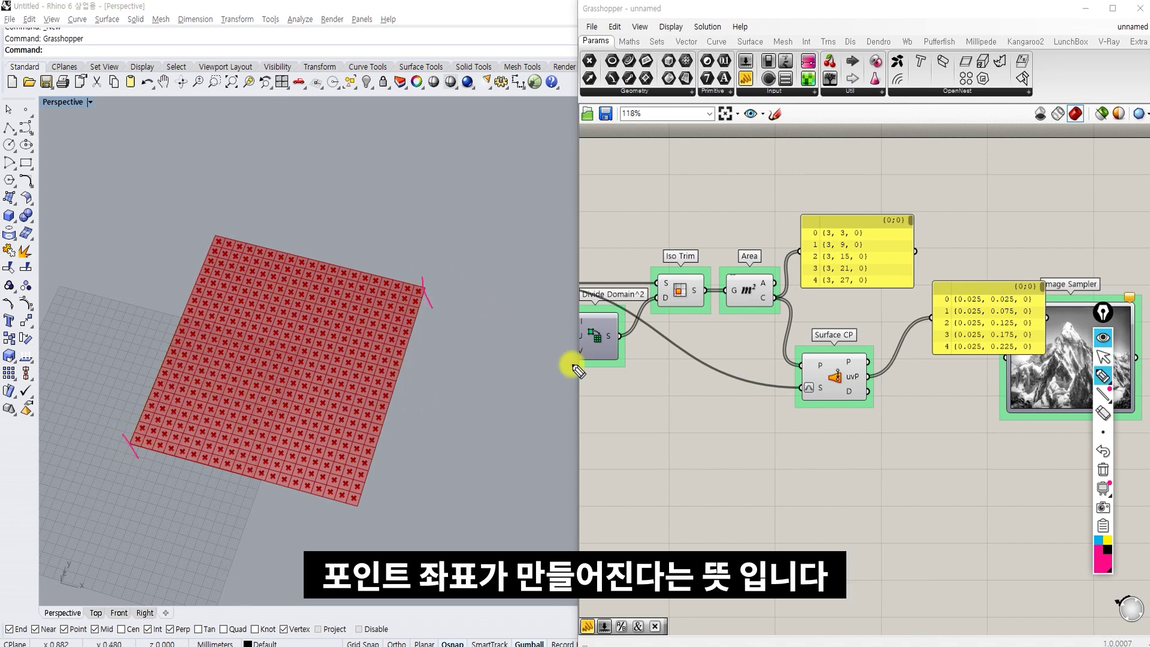
- Delete the two coordinate panels fed by Area's C output and Surface CP's uvP output
key(ctrl+shift+1)
right_drag(911, 383, 827, 398)
scroll(826, 398, up, 2)
click(969, 303)
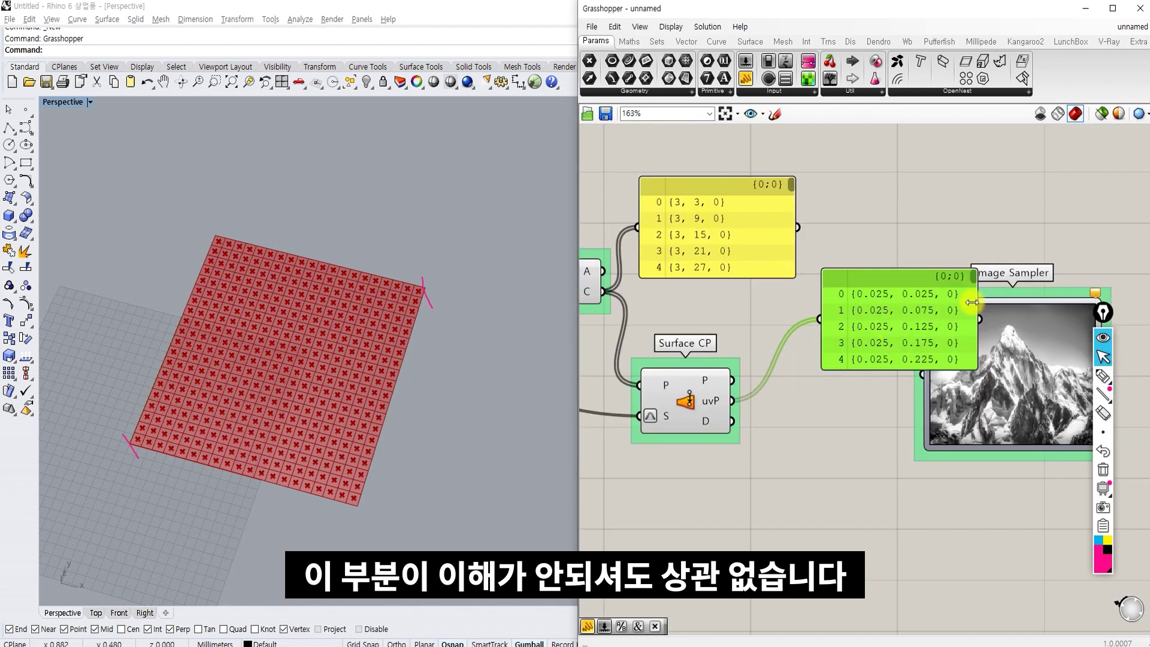
drag(973, 278, 925, 260)
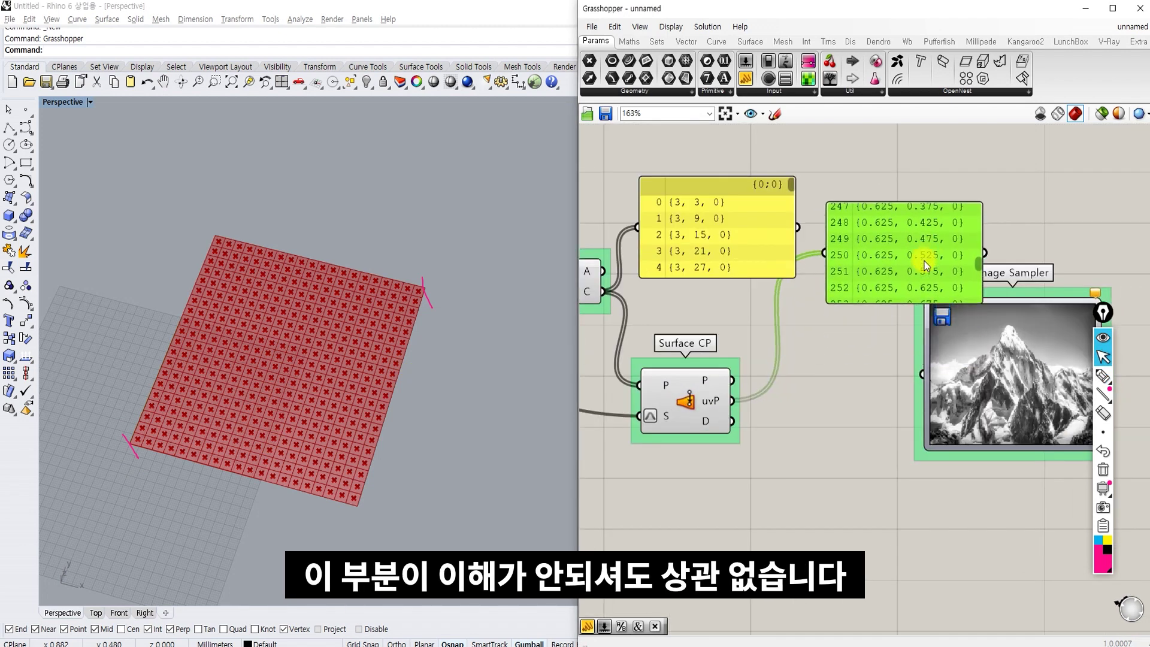
key(Delete)
click(775, 256)
key(Delete)
- Move the Image Sampler closer to Surface CP and feed the uvP output into its input
scroll(810, 290, down, 4)
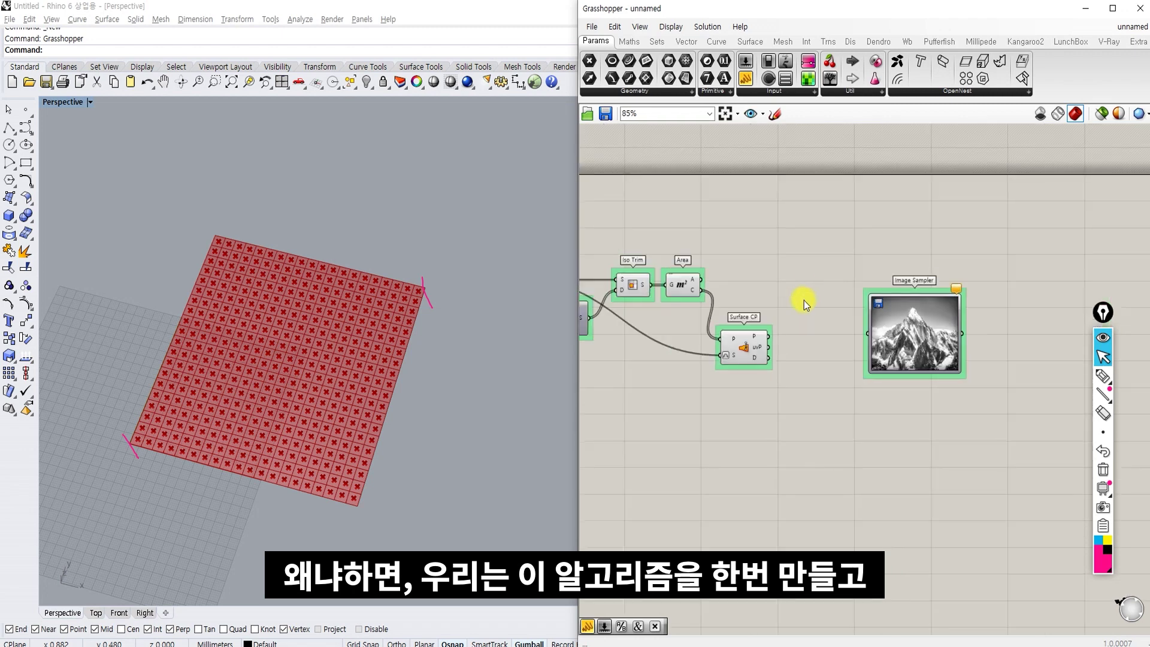
right_drag(808, 290, 851, 309)
drag(922, 354, 872, 342)
click(825, 326)
scroll(825, 326, up, 3)
drag(815, 370, 911, 360)
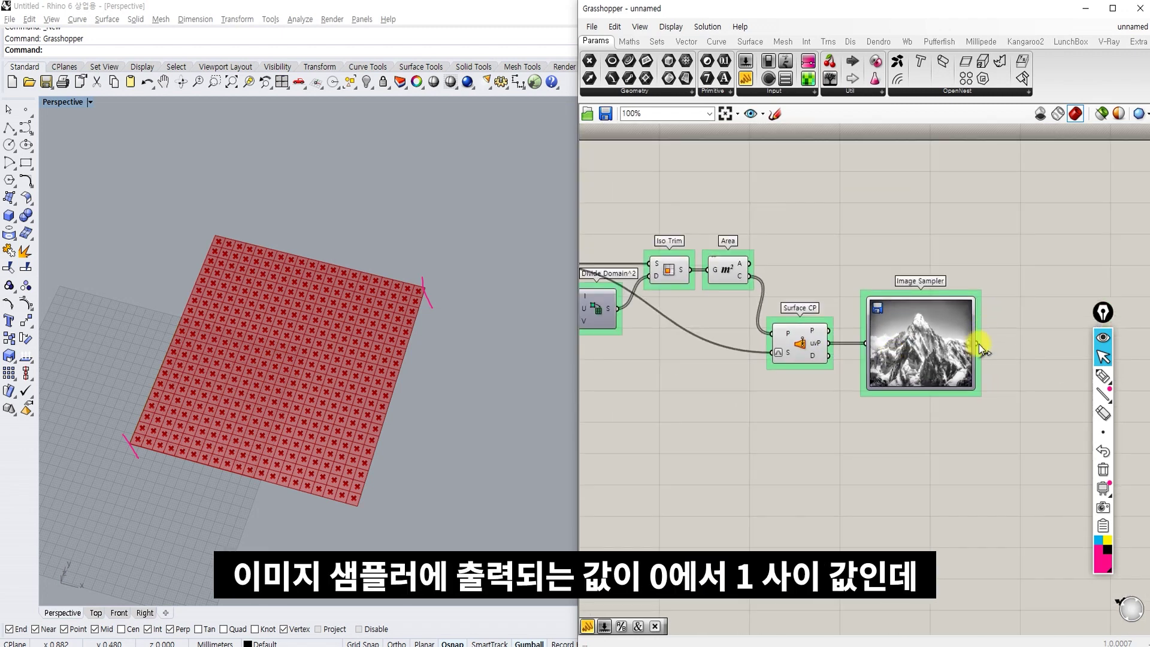
- Add a Circle component after the Image Sampler, leaving some space between the two
right_drag(978, 343, 969, 340)
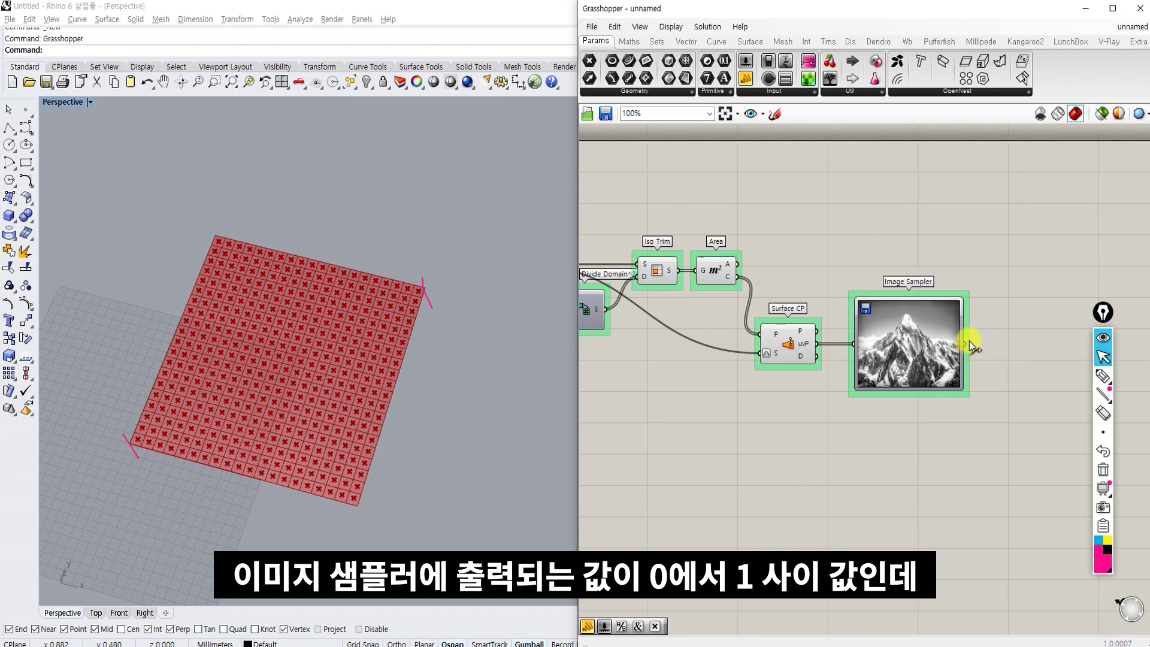
double_click(997, 306)
text(circle)
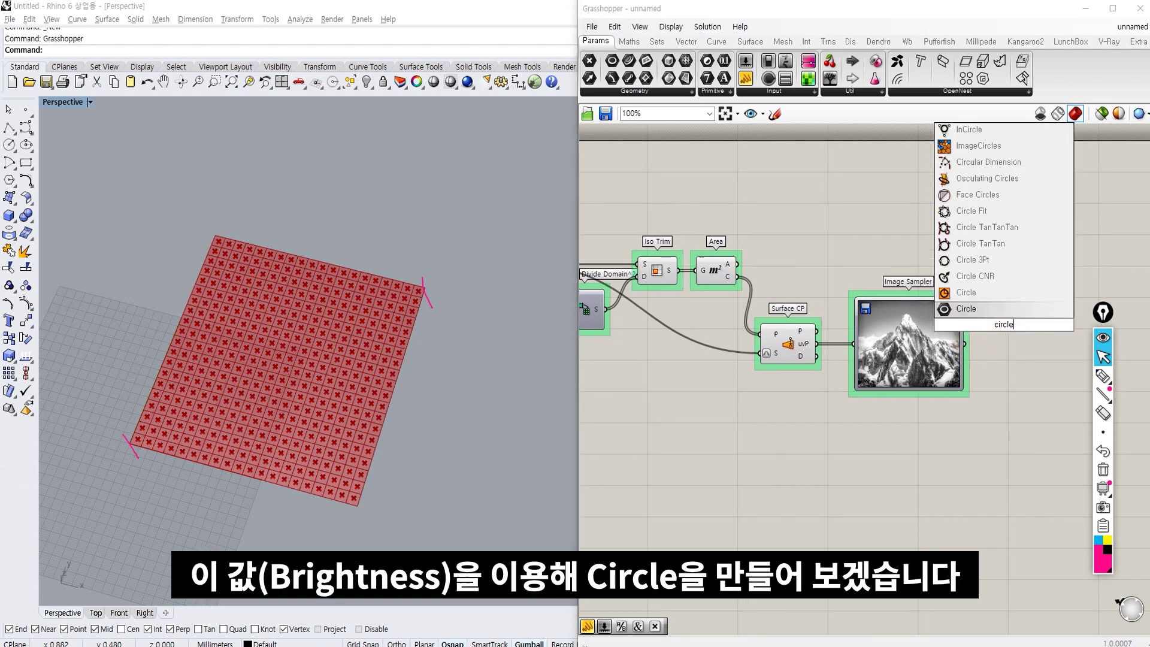
key(Return)
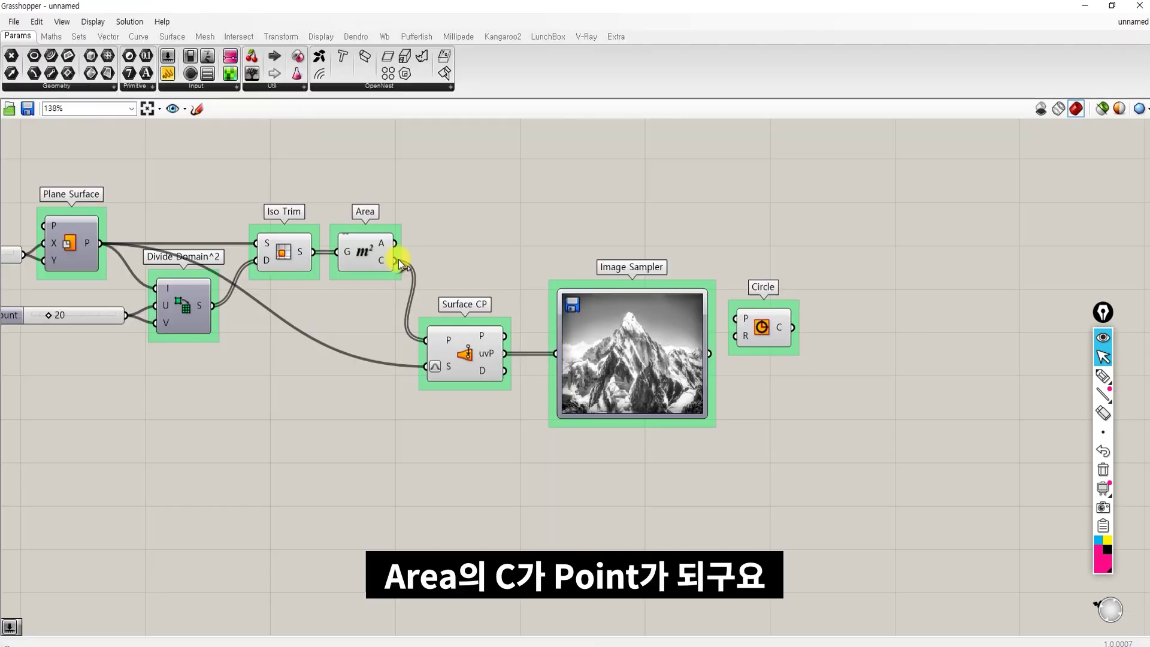
drag(395, 261, 552, 163)
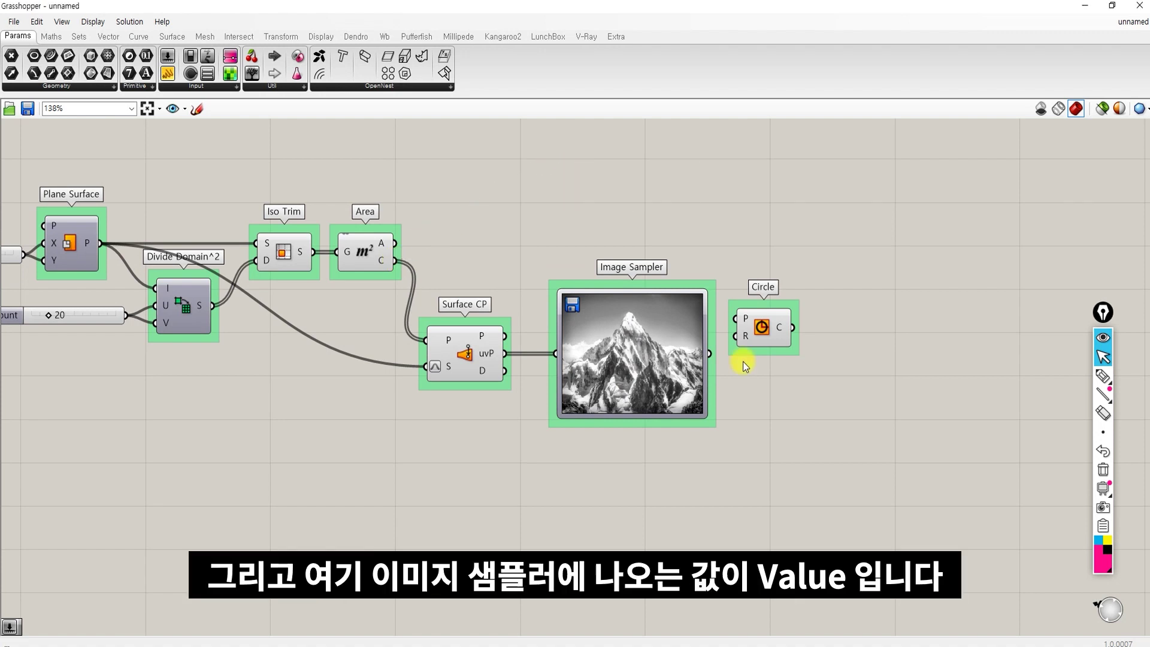
drag(709, 354, 788, 207)
drag(762, 318, 867, 317)
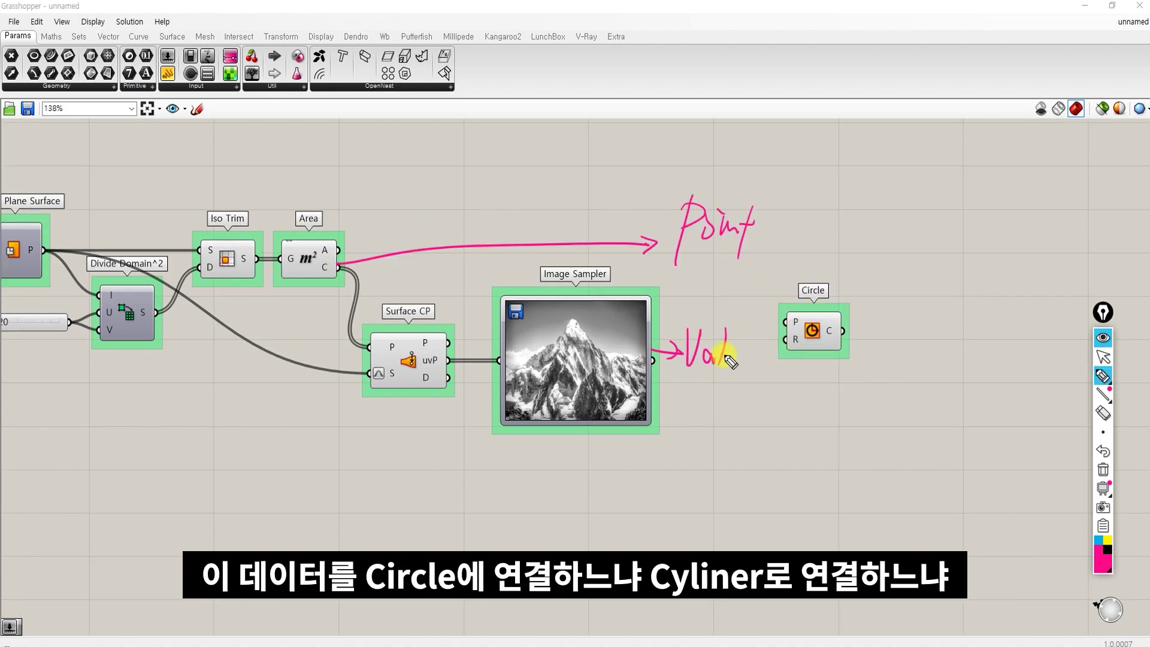
drag(727, 350, 751, 354)
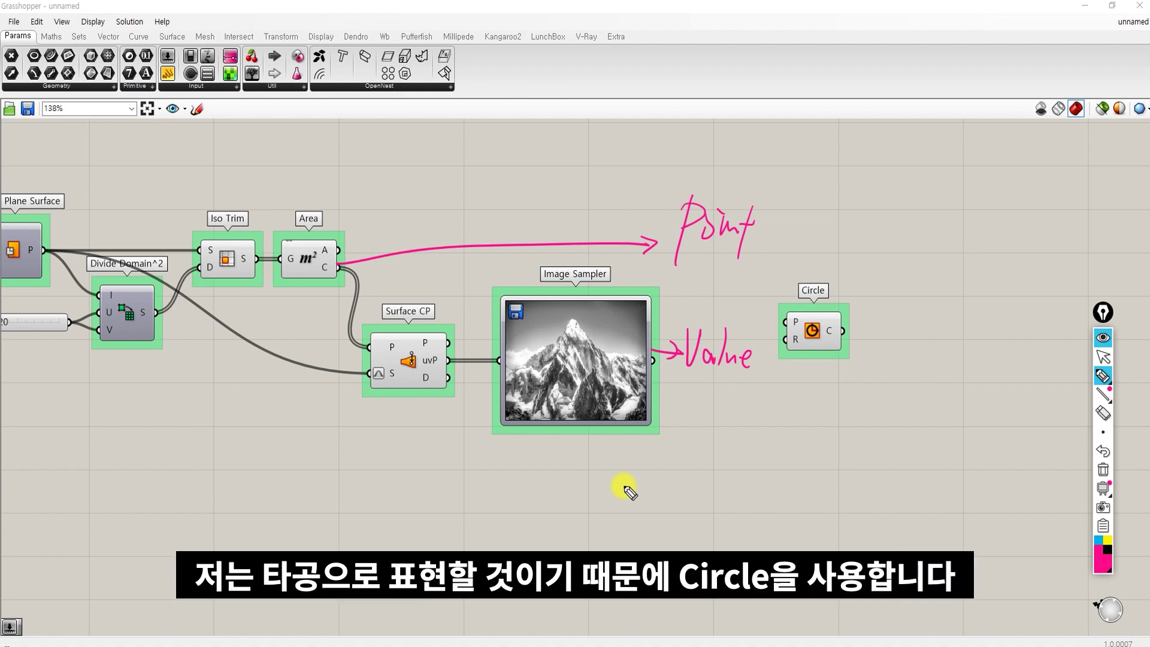
mouse_move(752, 324)
mouse_down()
mouse_move(747, 418)
mouse_move(773, 427)
mouse_up()
mouse_move(756, 358)
mouse_down()
mouse_move(788, 339)
mouse_move(777, 358)
mouse_up()
drag(690, 241, 778, 311)
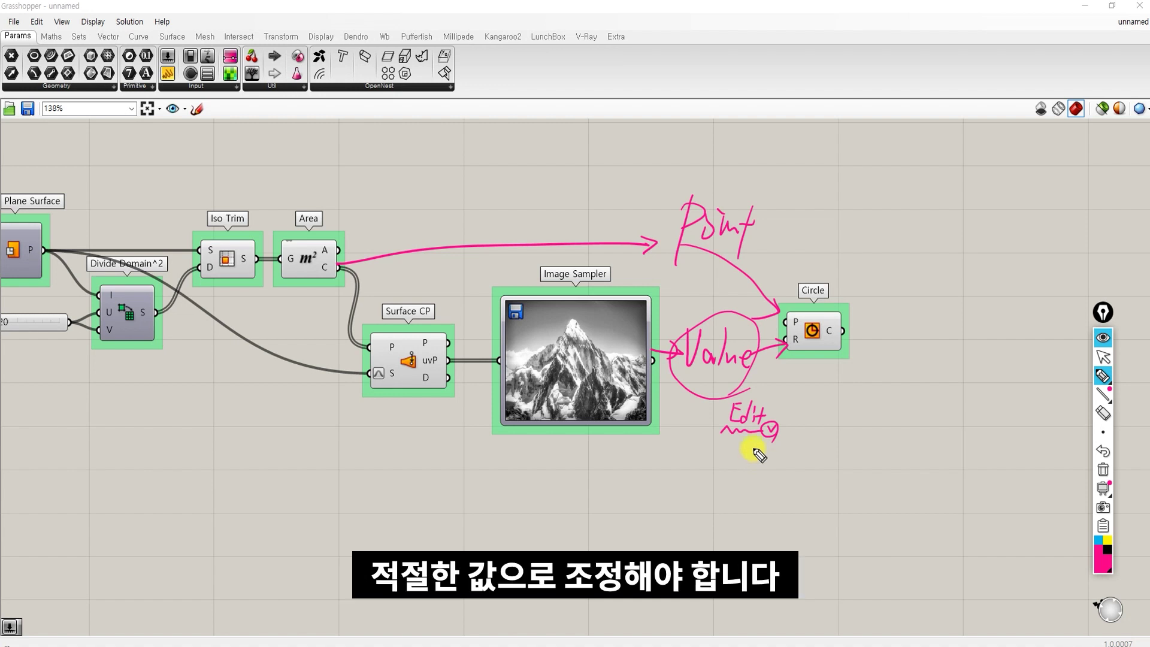
- Feed the Image Sampler's output into Circle's R input and Area's C output into its P input
key(ctrl+shift+7)
key(ctrl+shift+2)
drag(734, 353, 785, 339)
drag(784, 322, 338, 267)
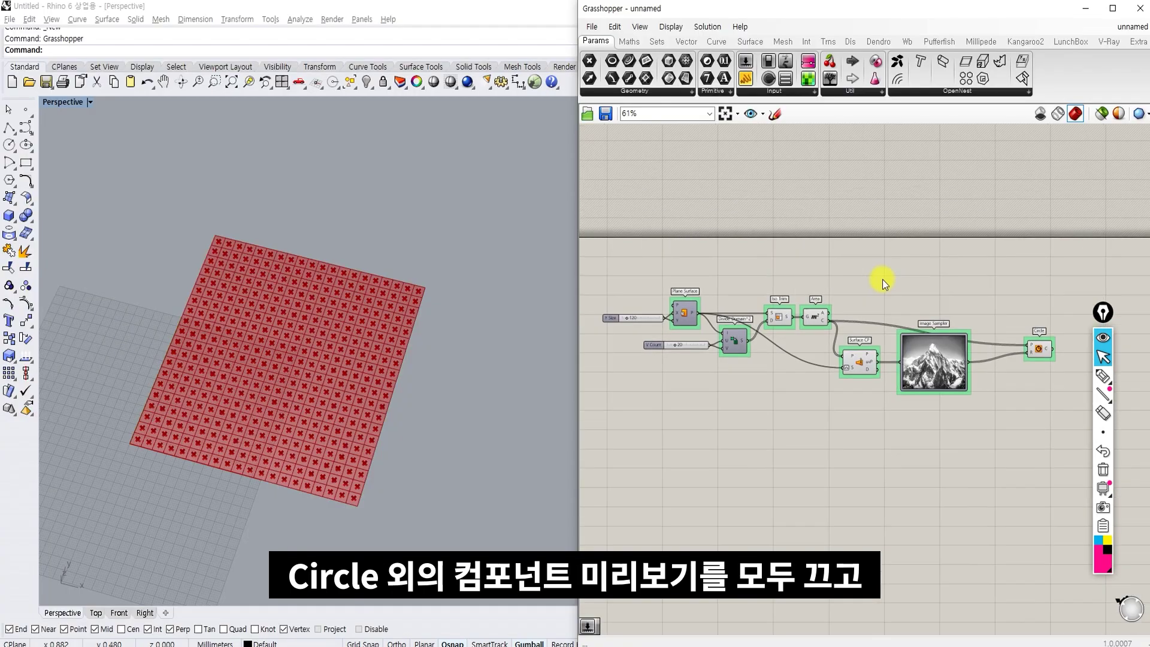
- Turn off the preview of all components from Plane Surface through Surface CP, leaving Circle previewed
drag(882, 279, 607, 487)
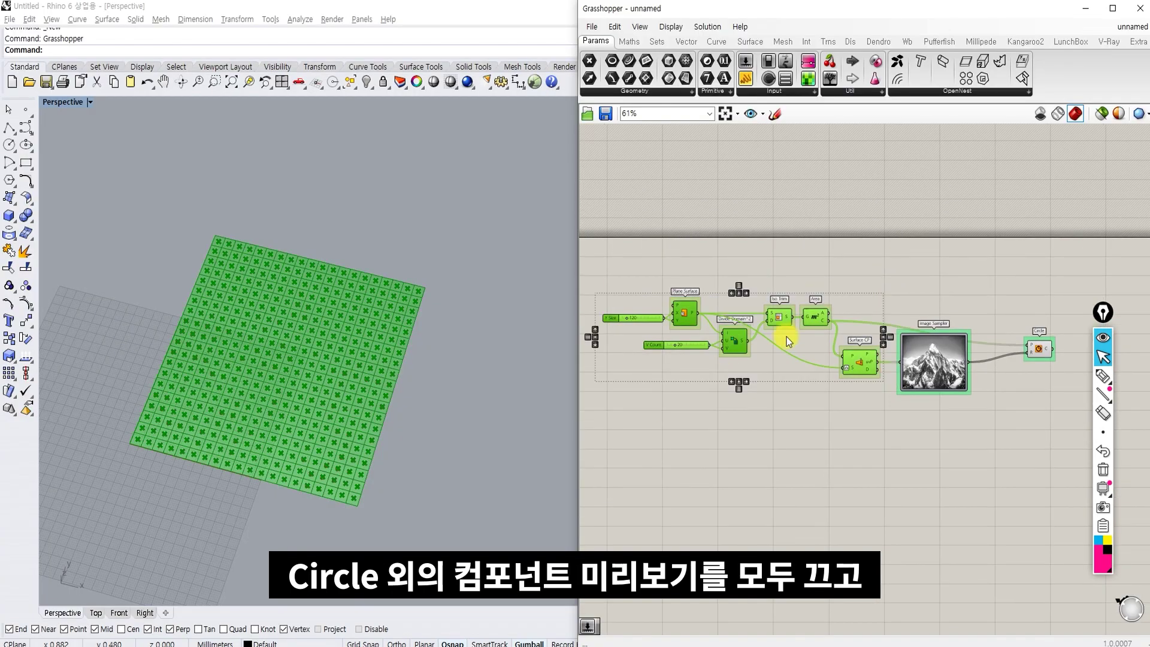
key(ctrl+q)
scroll(904, 324, up, 2)
- Set the V Count slider to 67 to divide the surface more finely
click(342, 396)
mouse_move(342, 396)
right_down()
mouse_move(303, 398)
mouse_move(320, 403)
right_up()
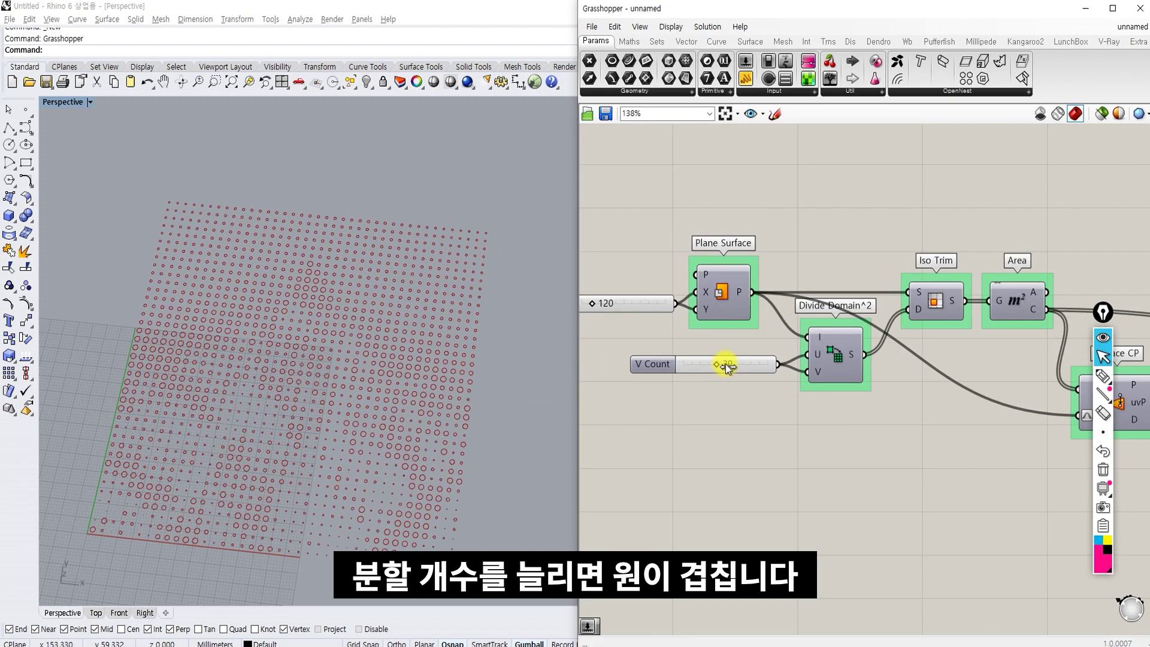
drag(725, 364, 743, 364)
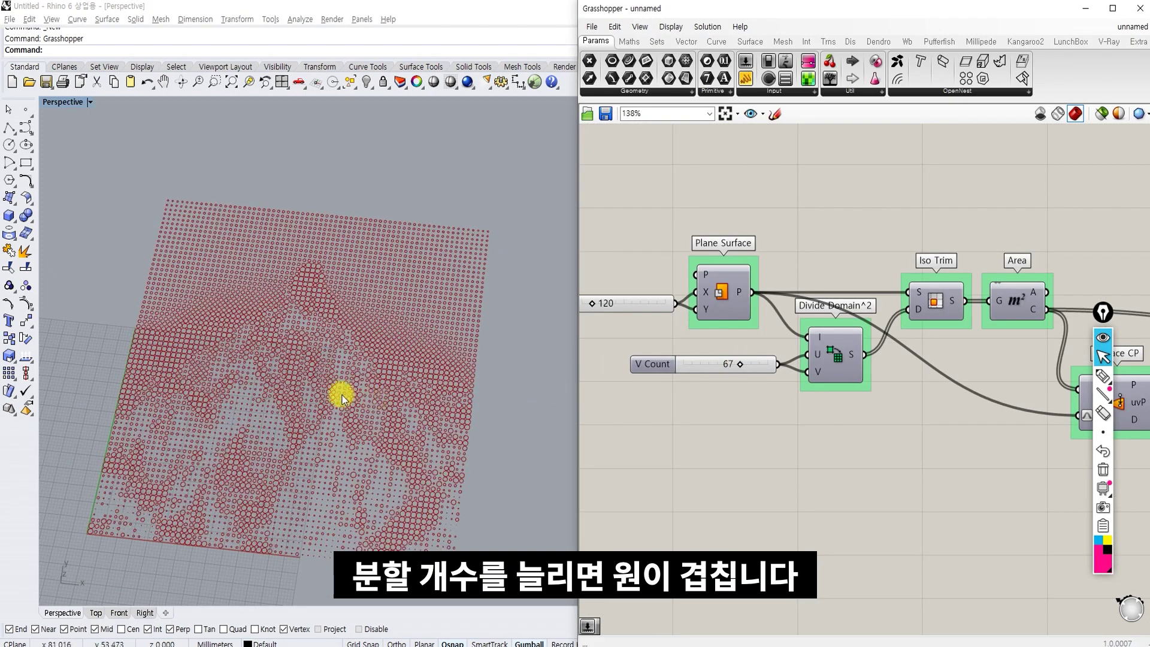
- Compare the circle sizes in the Rhino viewport with the light and dark areas of the Image Sampler's picture
scroll(307, 300, up, 5)
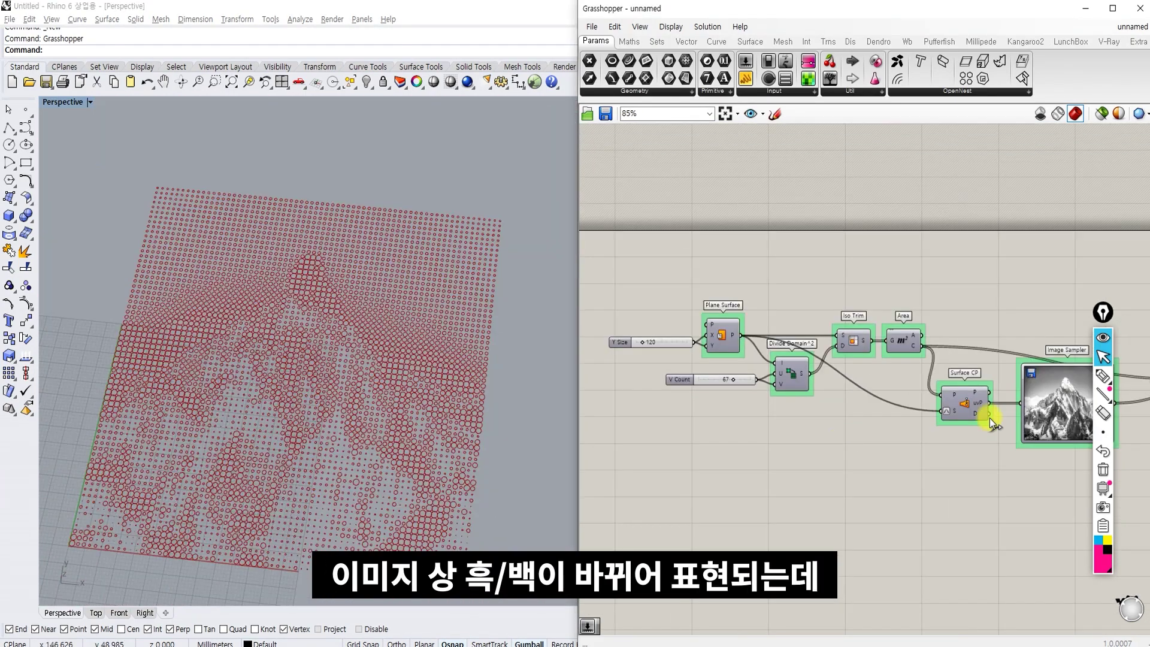
right_drag(989, 419, 797, 402)
scroll(796, 401, up, 2)
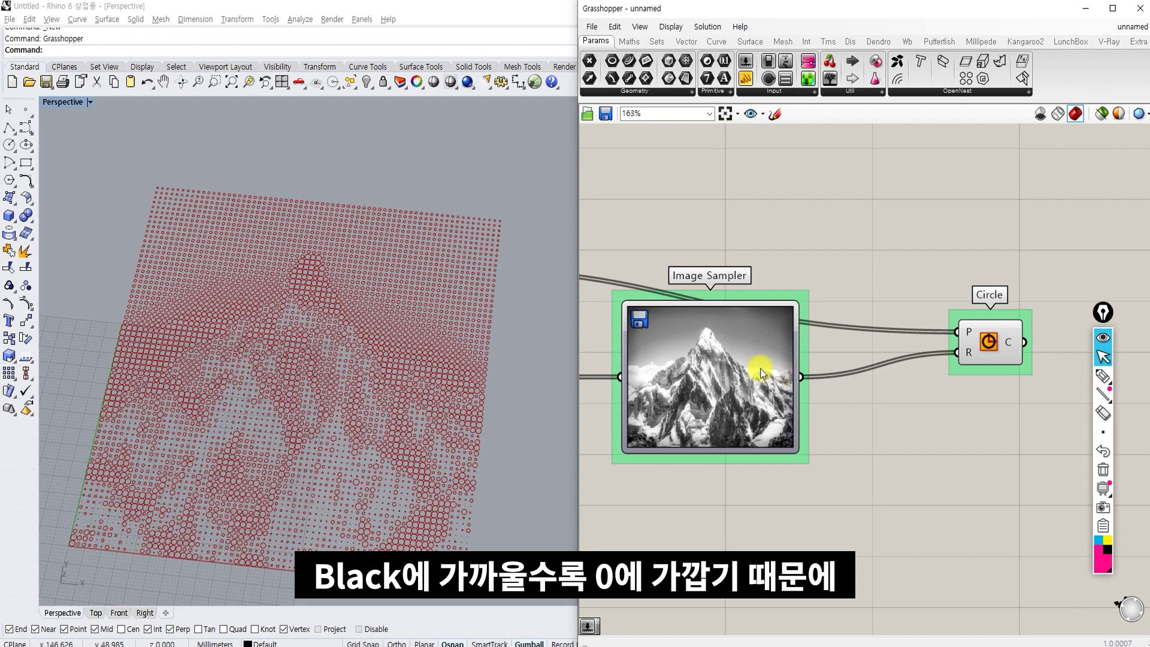
scroll(335, 360, up, 5)
scroll(296, 248, down, 5)
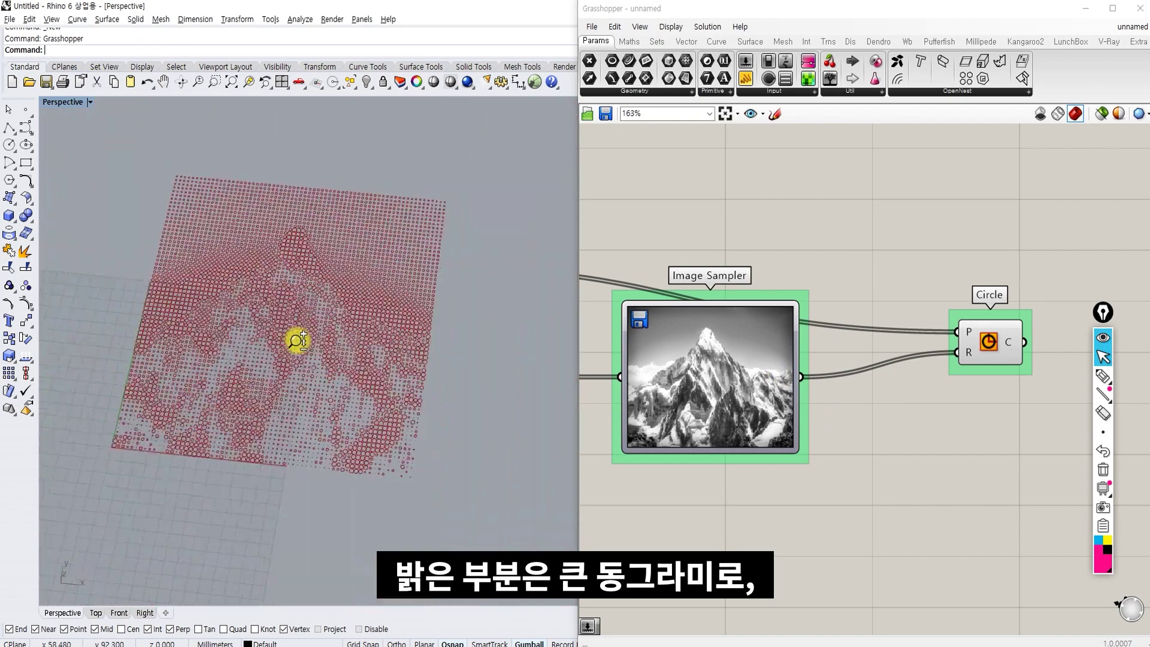
scroll(300, 359, up, 5)
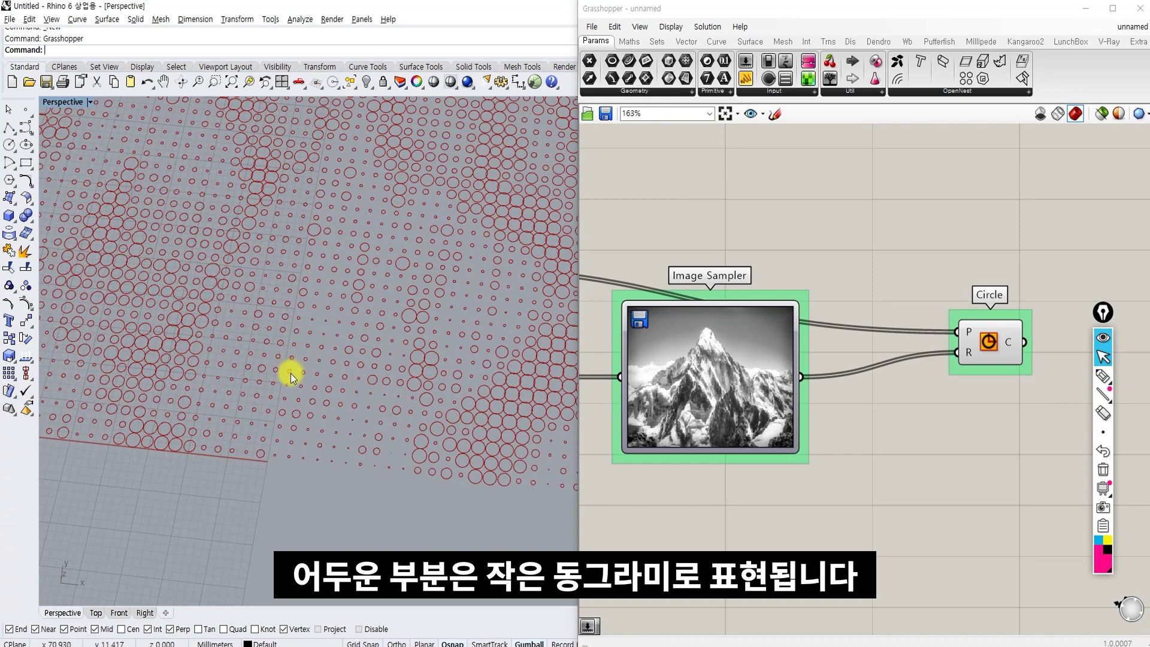
scroll(290, 372, down, 5)
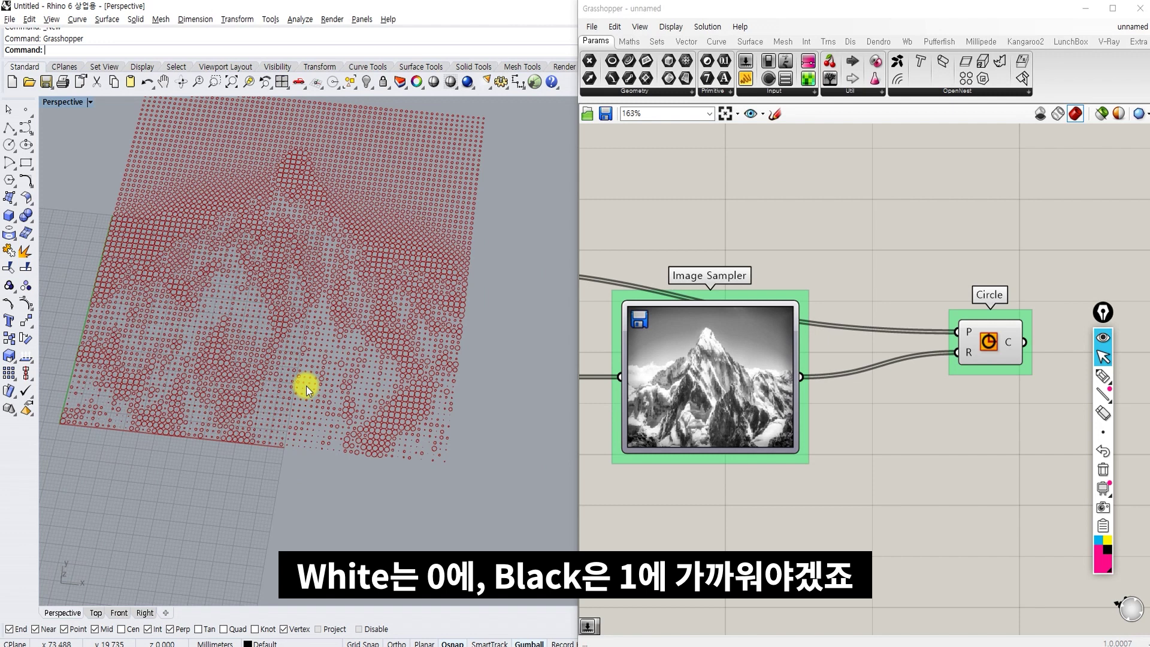
- Add a Subtraction component below Circle and place a panel containing 1 beside it
drag(738, 376, 830, 440)
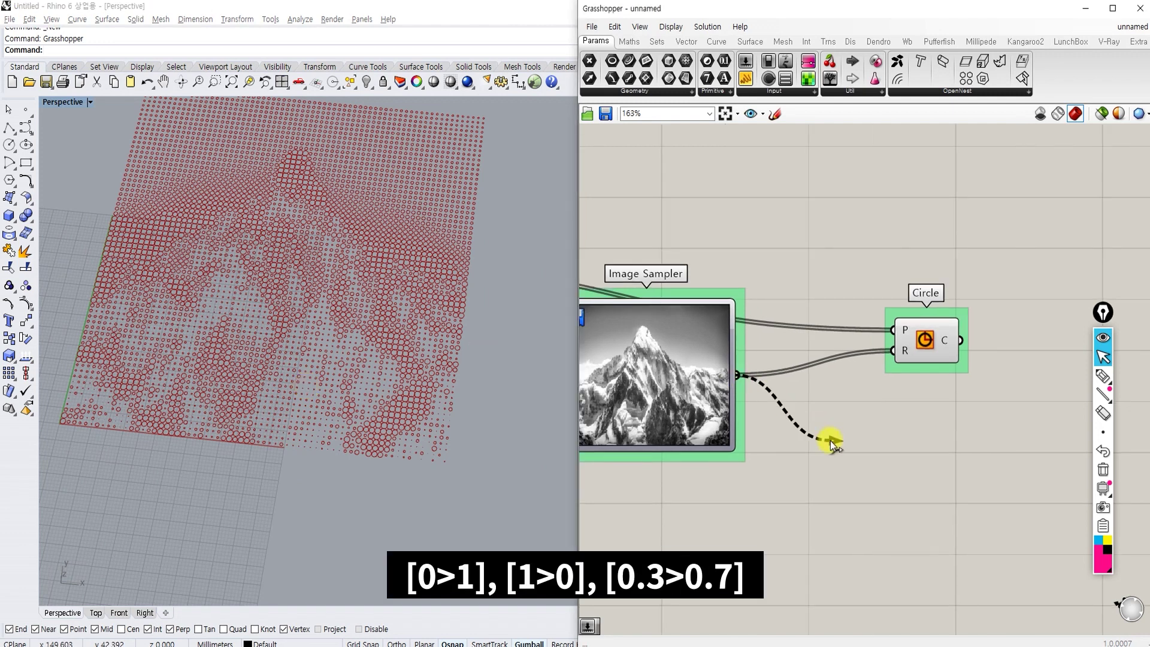
drag(830, 440, 830, 440)
double_click(830, 440)
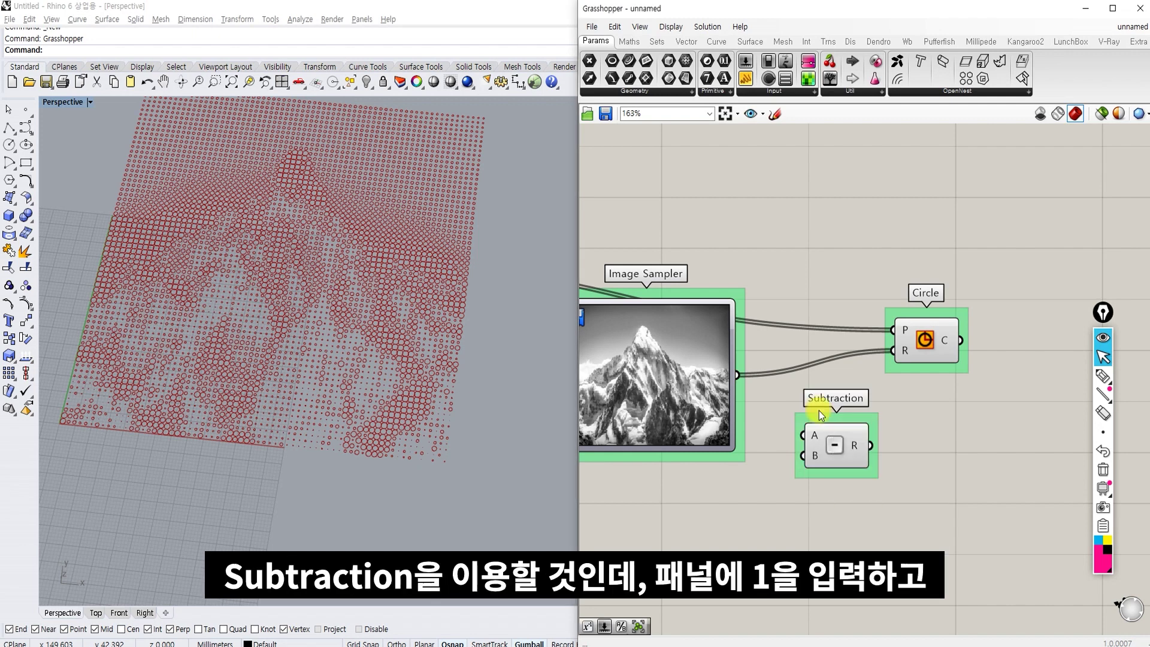
drag(832, 449, 941, 527)
double_click(849, 493)
text(1)
key(Return)
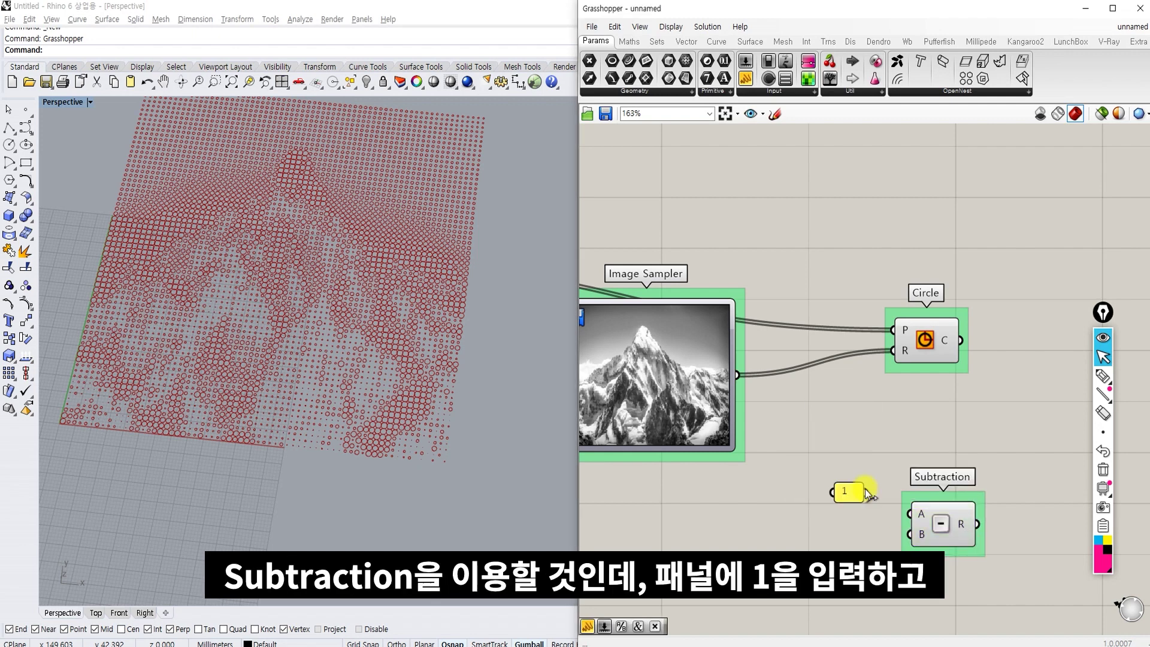
- Wire the panel's 1 into Subtraction A and the Image Sampler output into B, and feed the result to Circle's radius
drag(867, 493, 910, 514)
drag(911, 534, 738, 375)
drag(976, 483, 845, 518)
drag(947, 503, 875, 352)
drag(915, 352, 979, 344)
drag(906, 372, 957, 342)
click(973, 402)
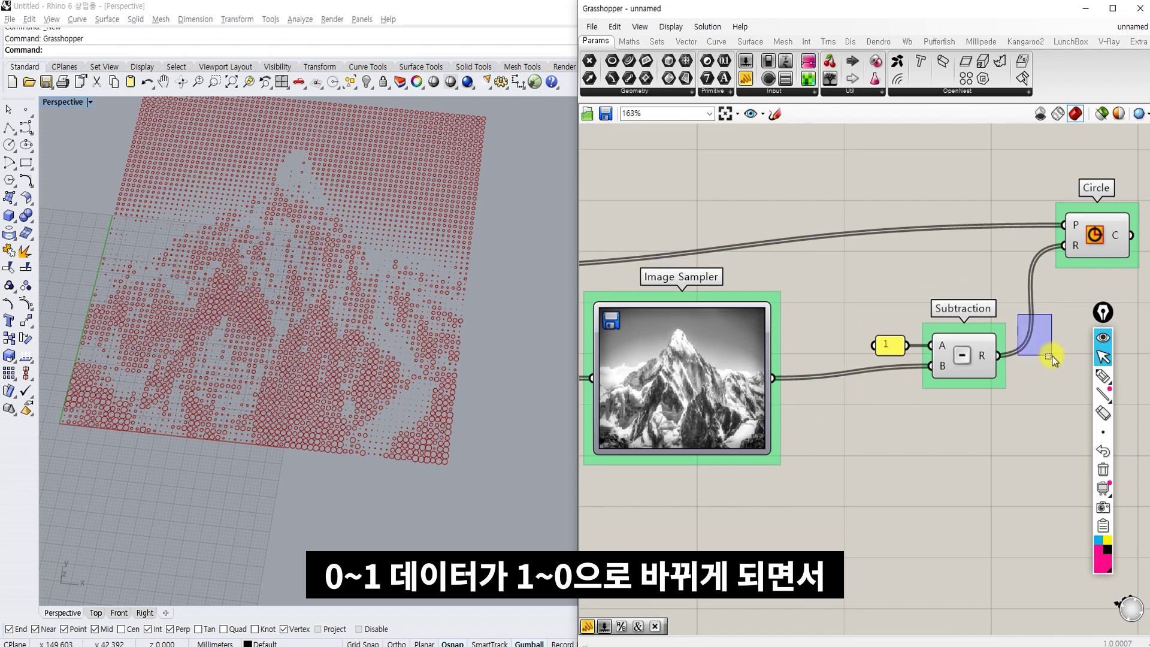
drag(1051, 356, 1053, 356)
- Add a Multiplication component after Subtraction and connect the Subtraction result to its A input
right_drag(244, 379, 368, 451)
scroll(258, 380, down, 4)
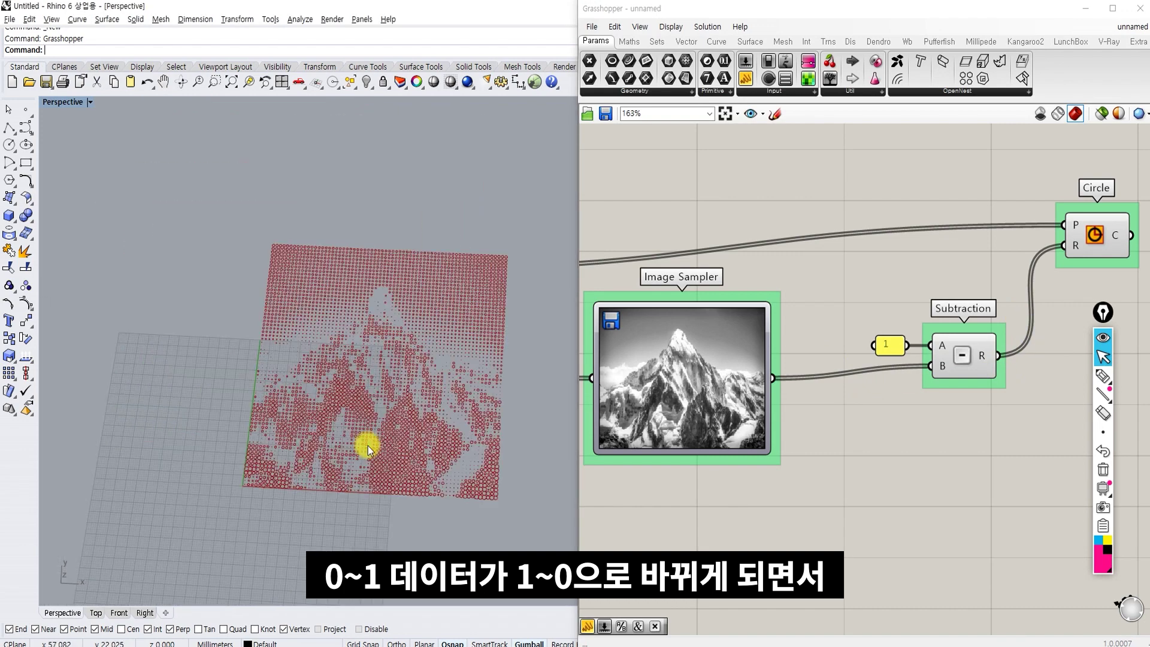
scroll(364, 406, up, 4)
right_drag(368, 406, 354, 410)
right_drag(973, 395, 846, 386)
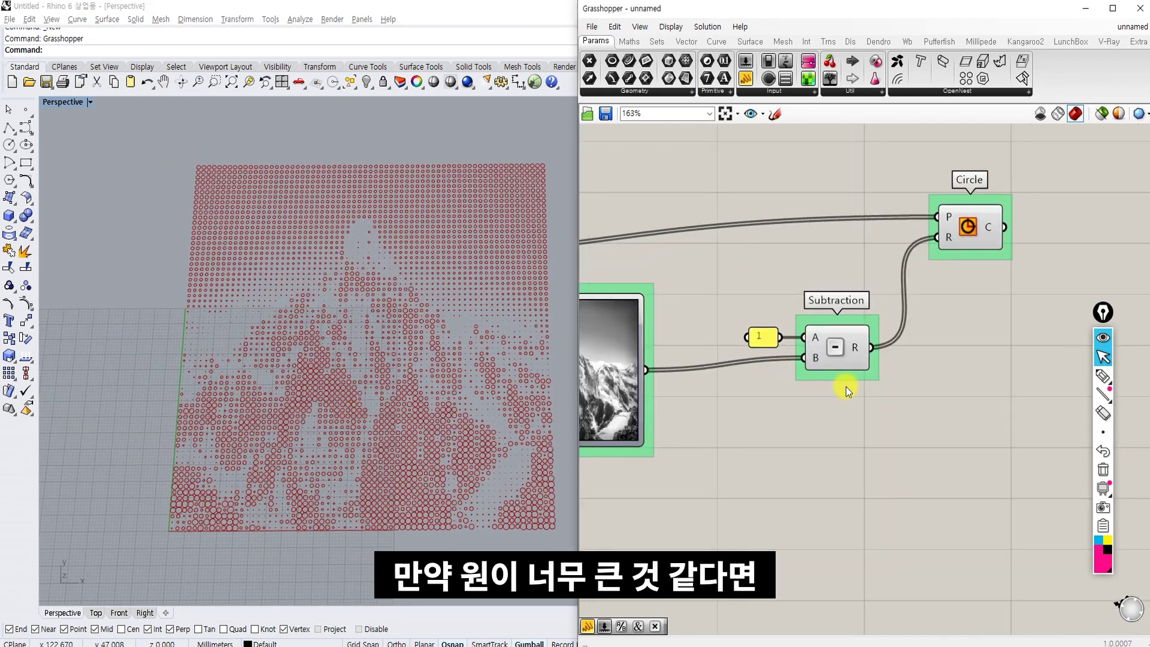
double_click(936, 401)
text(*)
key(Return)
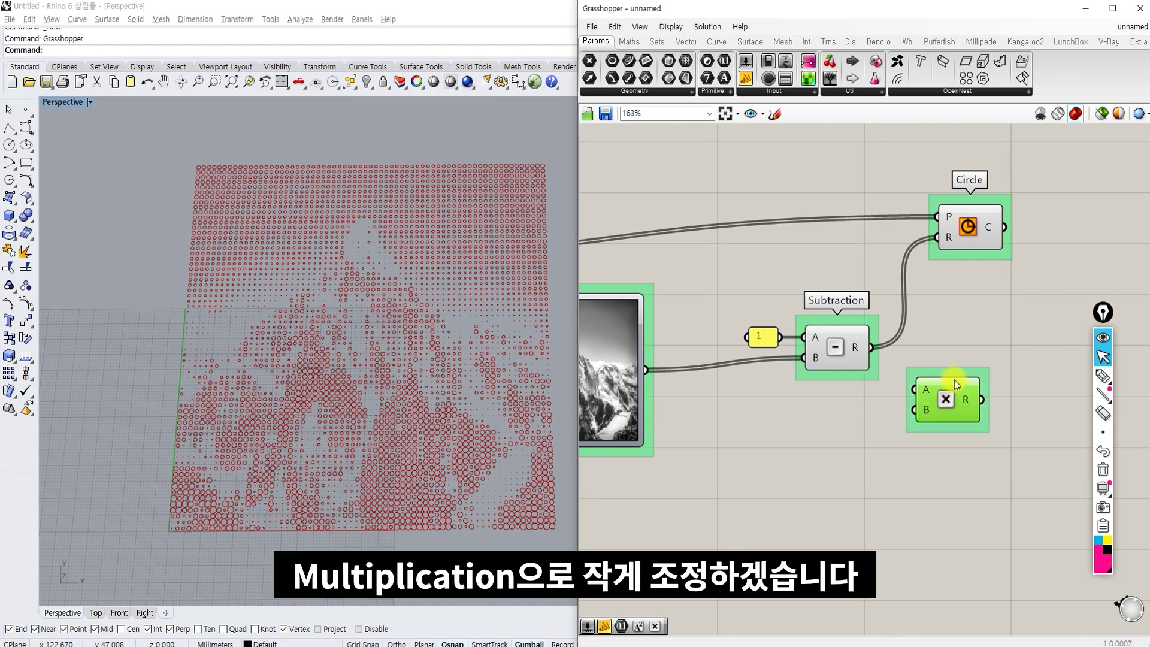
right_click(924, 373)
text(Multiplication)
key(Return)
drag(873, 347, 914, 390)
- Add a 0.73 slider to Multiplication's B input and connect the Multiplication result to Circle's radius
double_click(802, 430)
text(0.73)
key(Return)
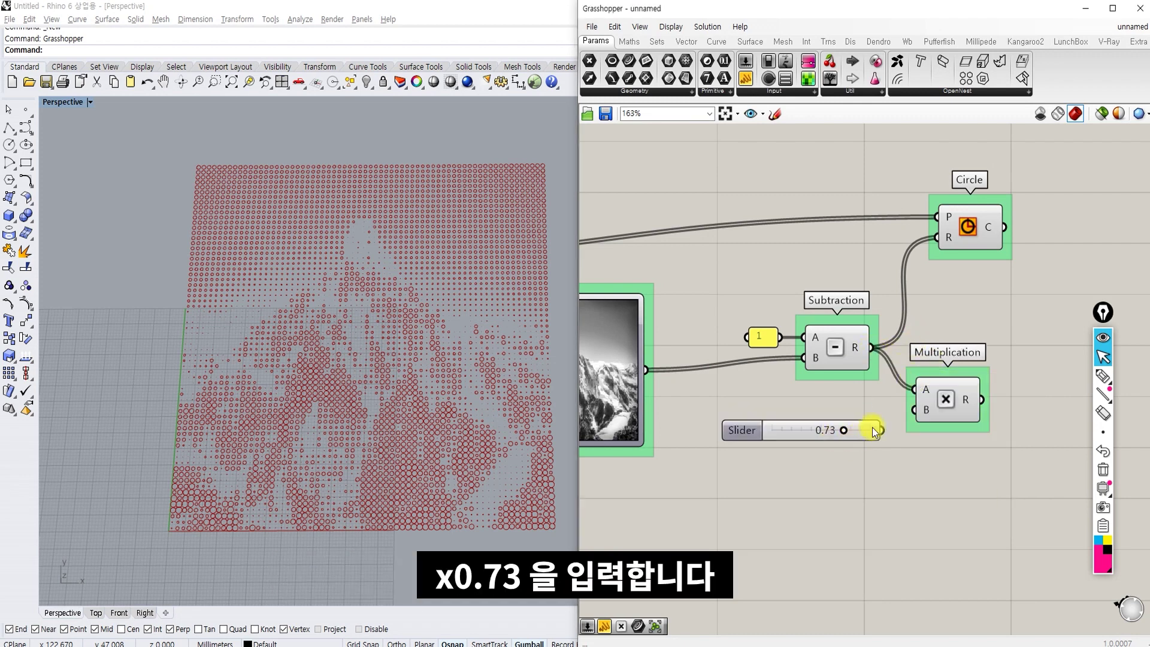
drag(881, 430, 937, 237)
drag(974, 237, 1068, 247)
click(1035, 302)
drag(1034, 303, 762, 470)
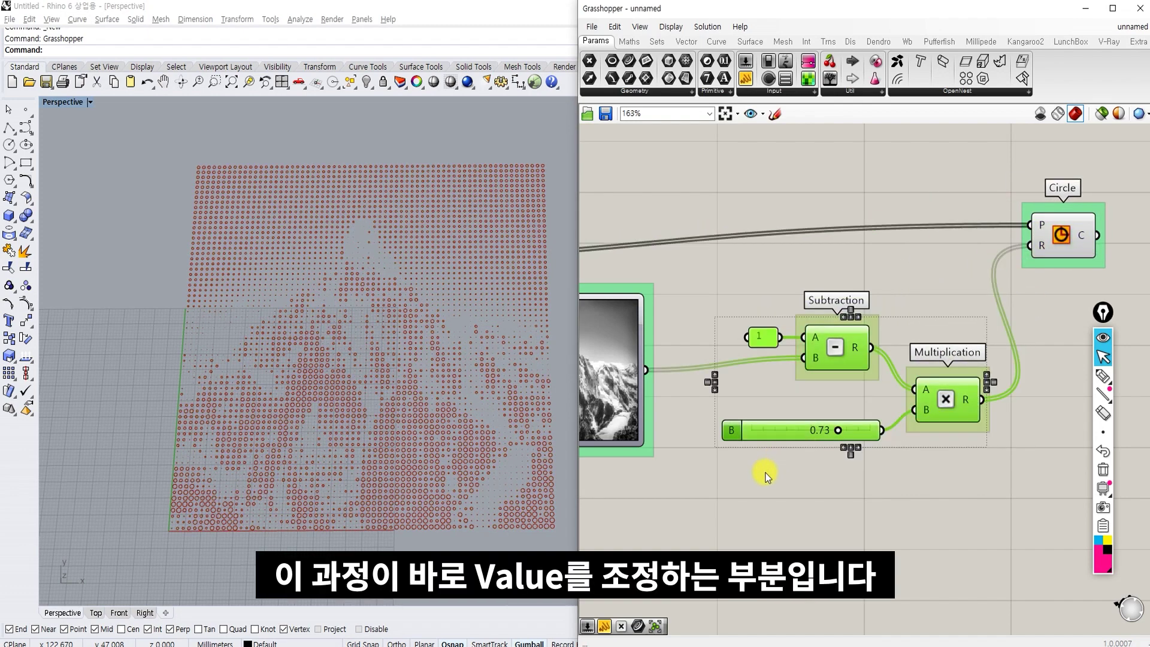
- Set the V Count slider to 89 for a finer surface division
scroll(762, 470, down, 3)
right_drag(761, 473, 785, 476)
click(785, 476)
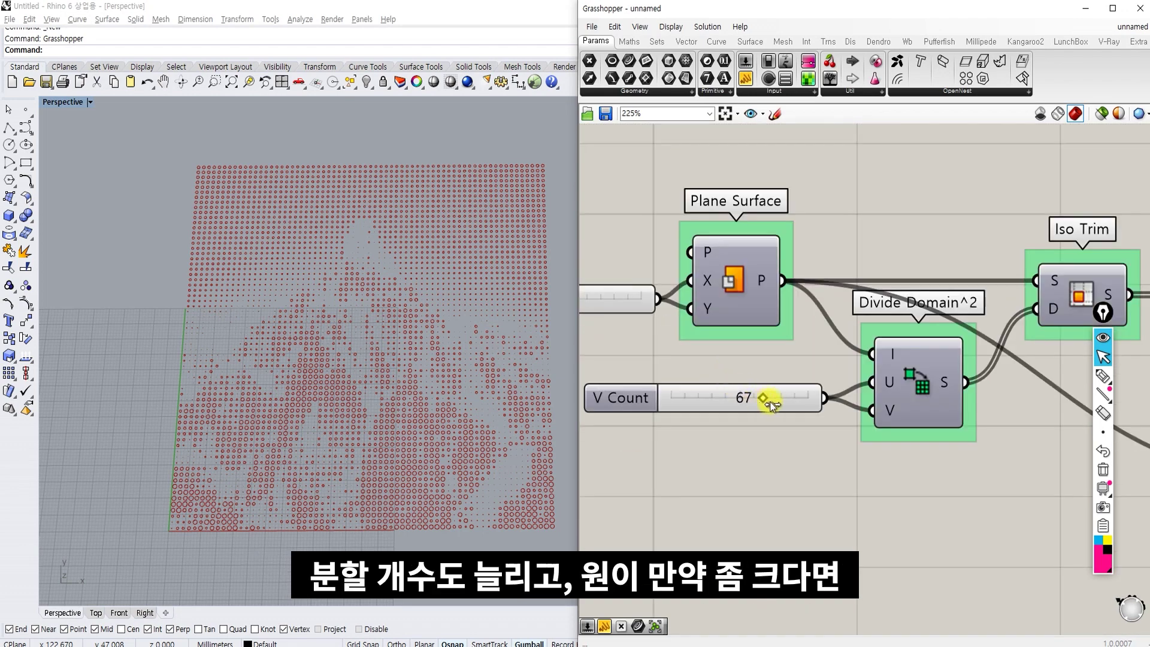
drag(770, 402, 792, 400)
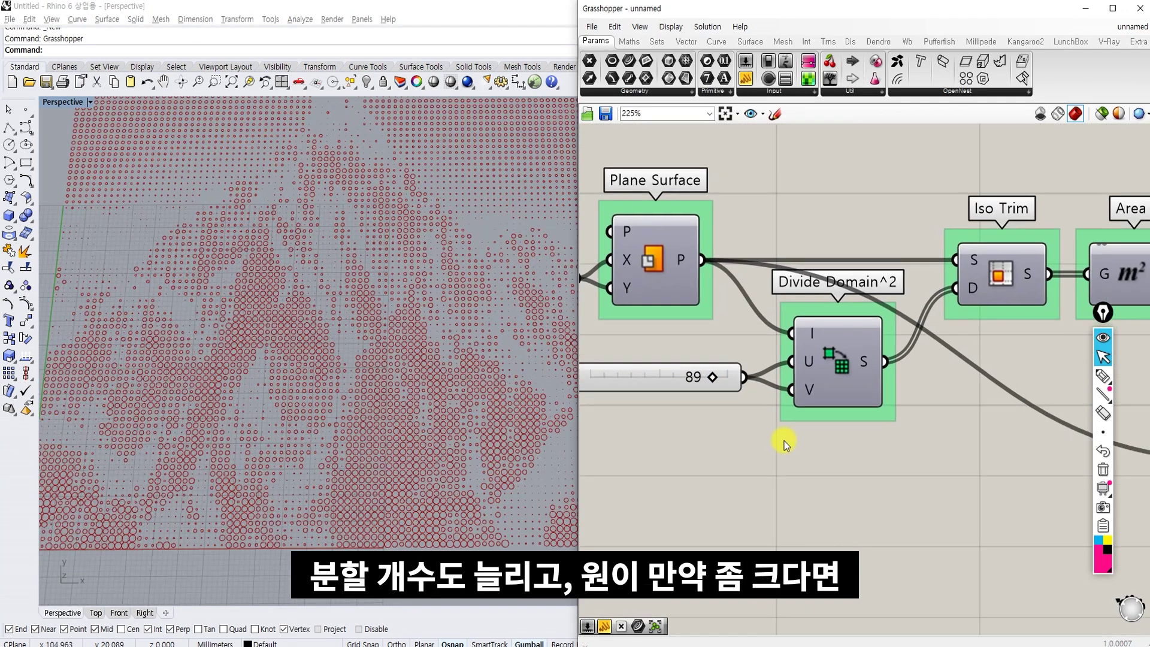
- Reduce the circle sizes by setting Multiplication's B slider to 0.55
scroll(812, 441, down, 2)
scroll(896, 457, up, 2)
scroll(896, 457, up, 3)
drag(865, 438, 839, 441)
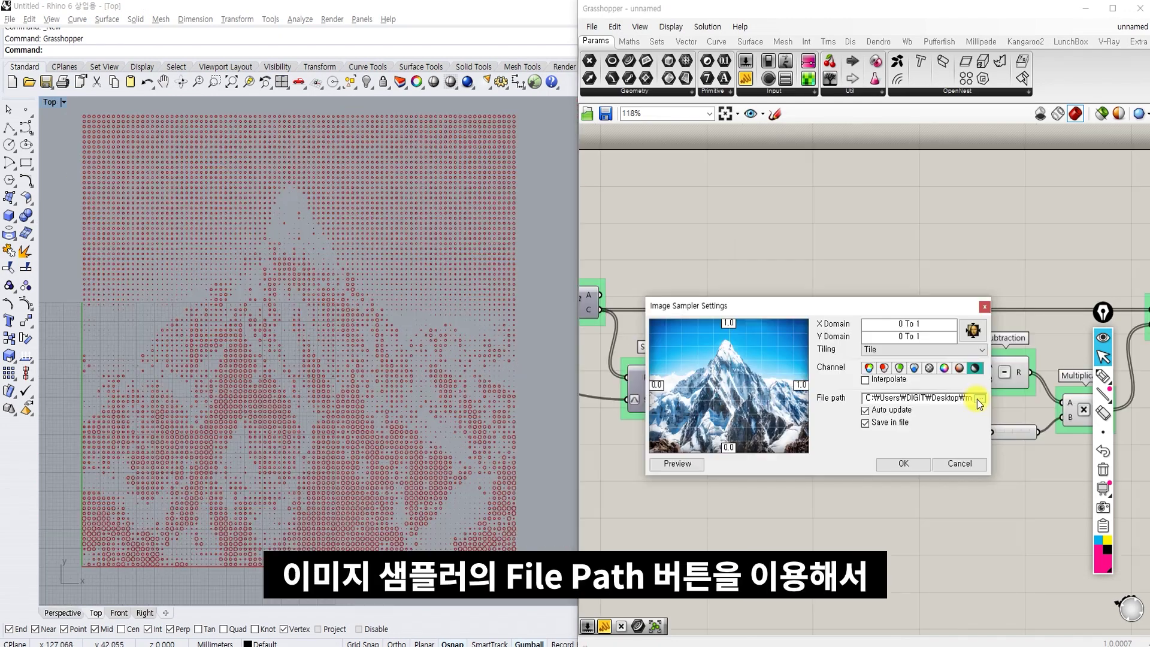
- Browse for the image file in the Image Sampler's settings
click(978, 399)
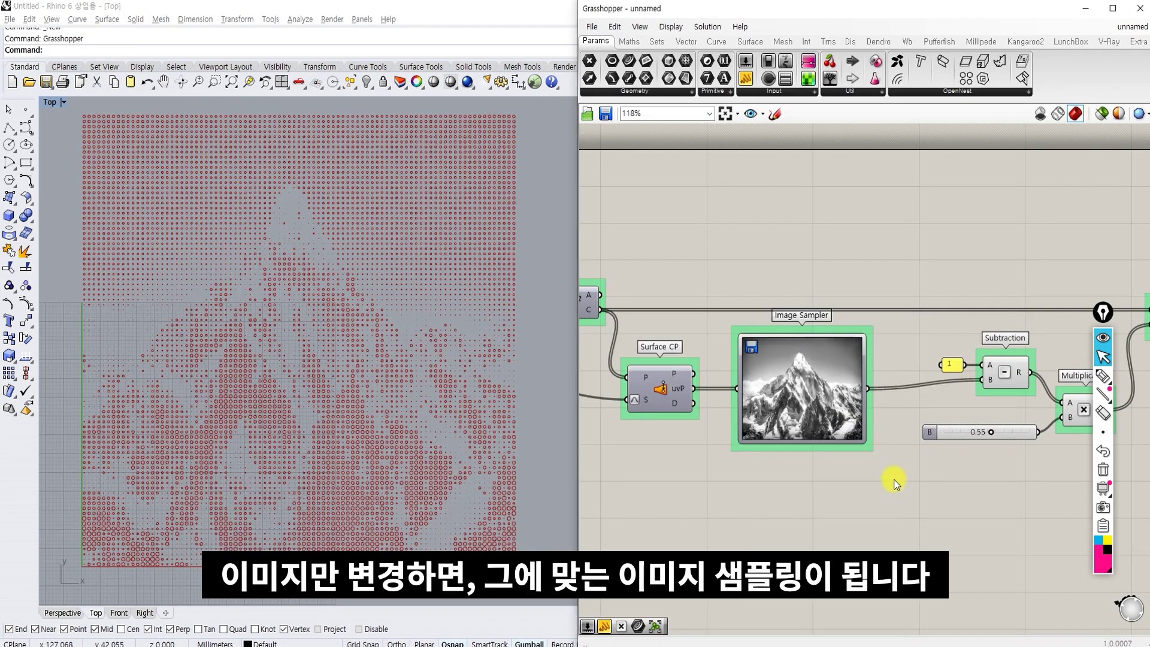
- Enlarge the Plane Surface by setting its size slider to 229
click(364, 354)
scroll(372, 365, down, 3)
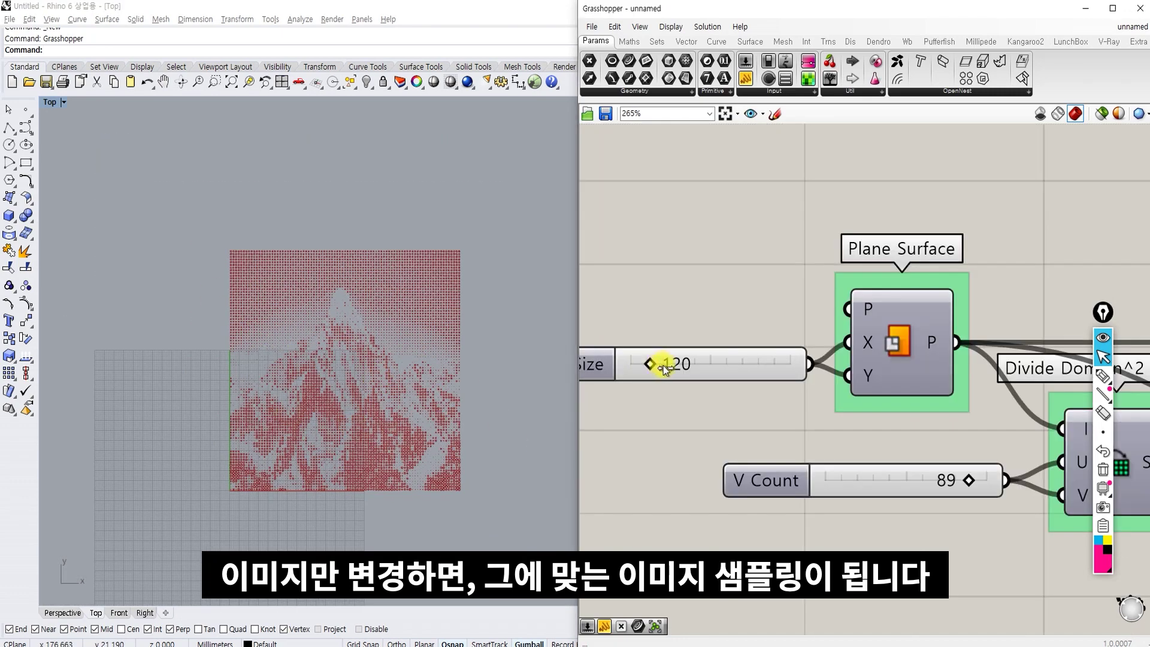
mouse_move(663, 365)
mouse_down()
mouse_move(678, 366)
mouse_move(660, 368)
mouse_up()
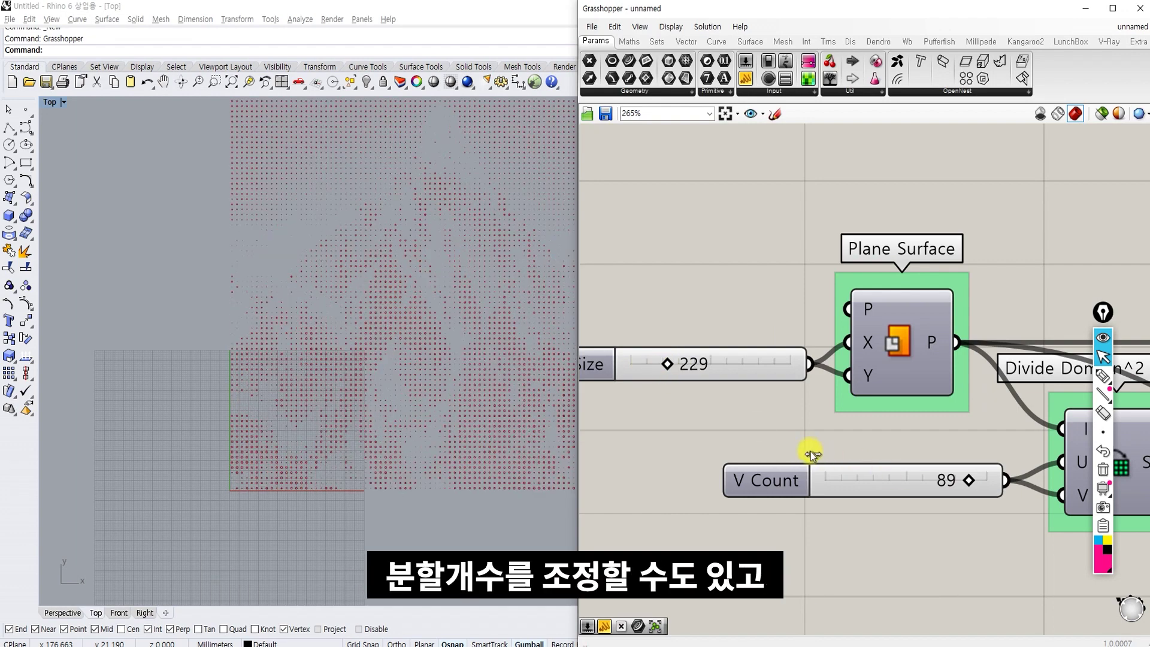
- Select Multiplication's B slider and examine the whole circle pattern in the Top viewport
scroll(812, 485, down, 5)
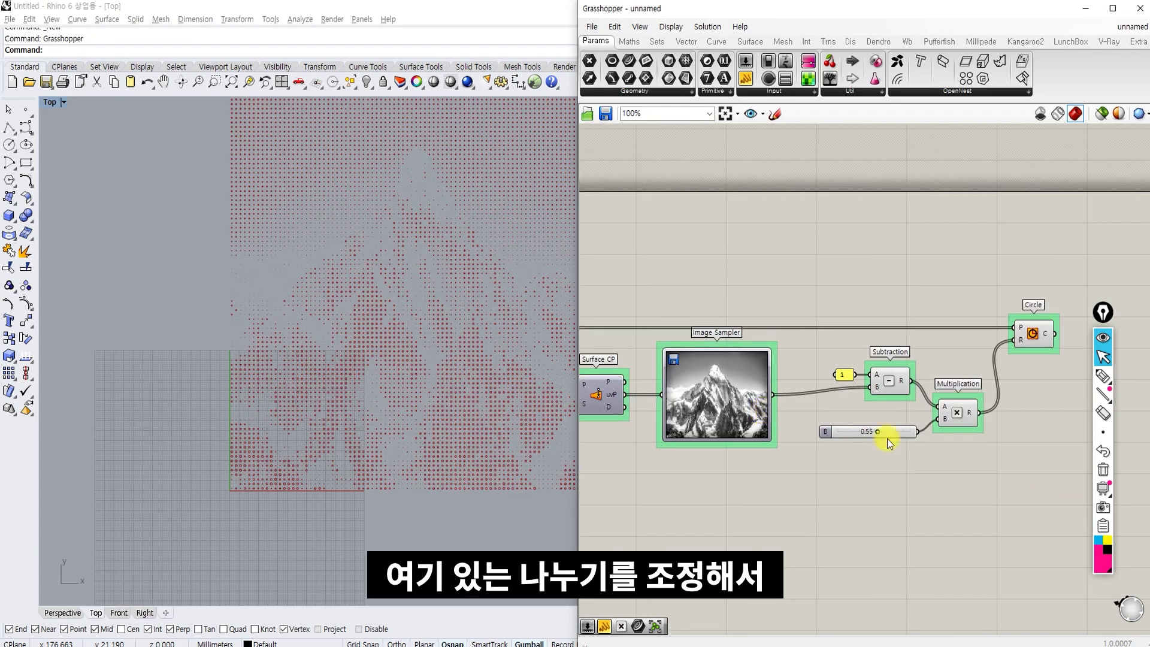
scroll(857, 430, up, 4)
click(751, 429)
scroll(321, 373, down, 10)
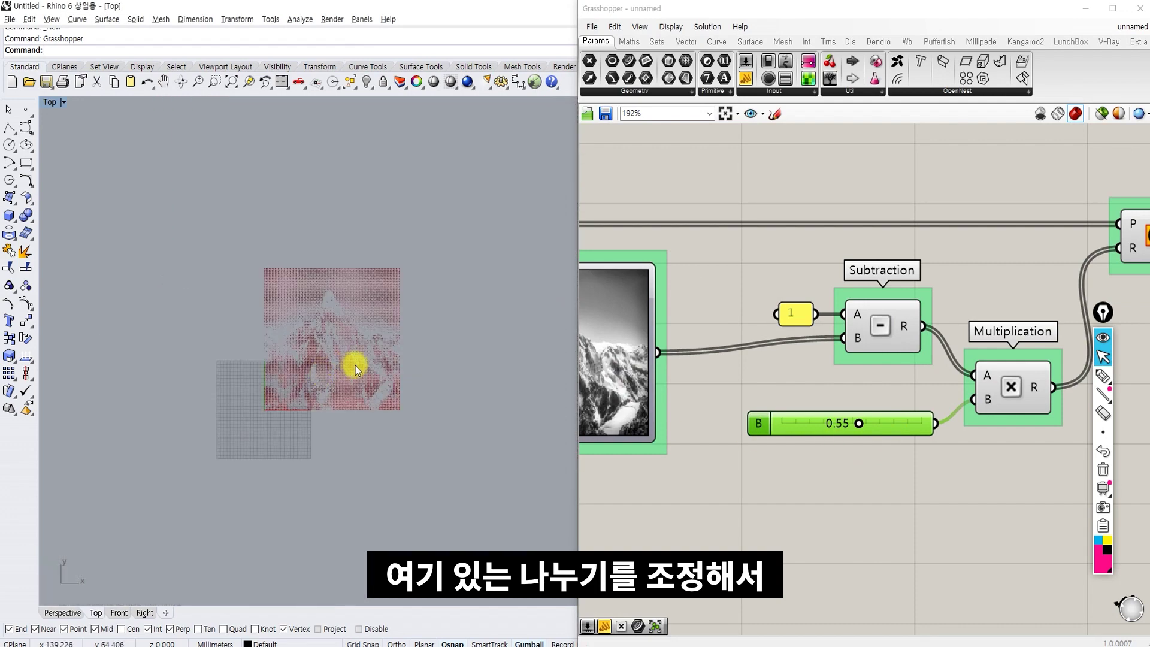